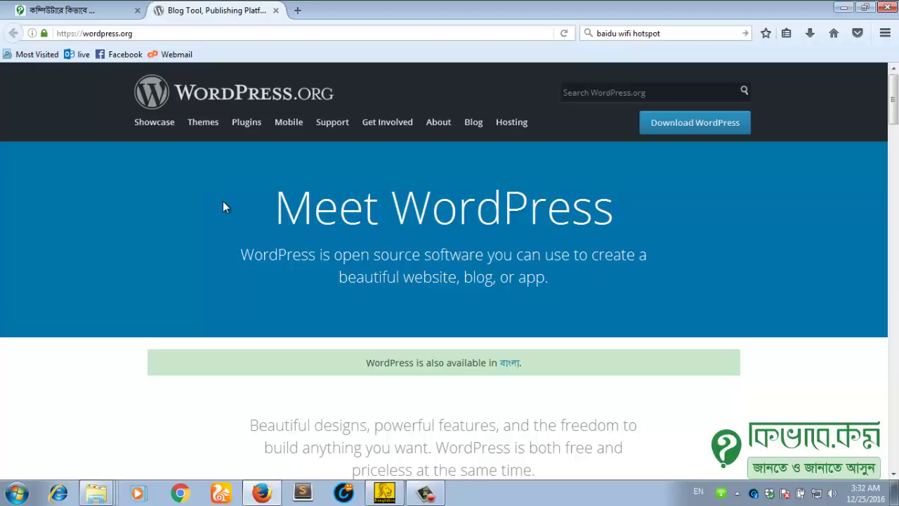
Step: Download the WordPress 4.7 zip package from WordPress.org and save it to disk
click(140, 33)
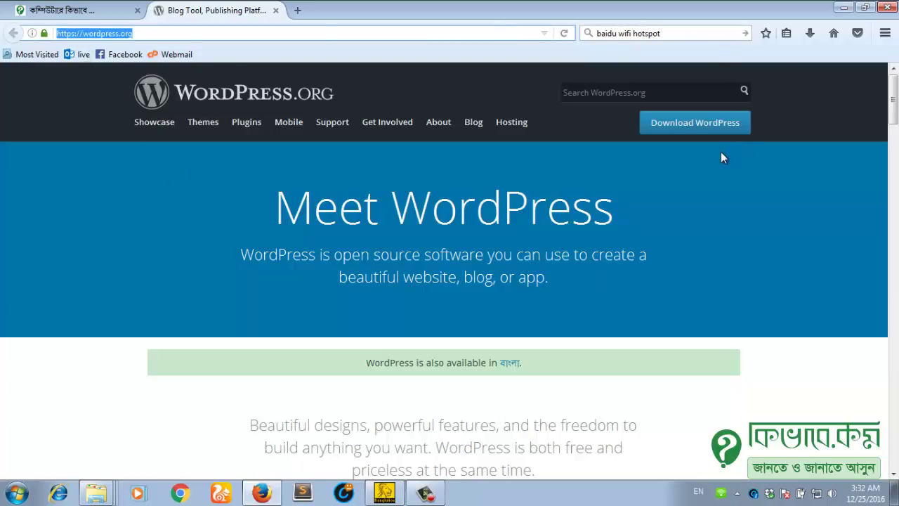
click(706, 130)
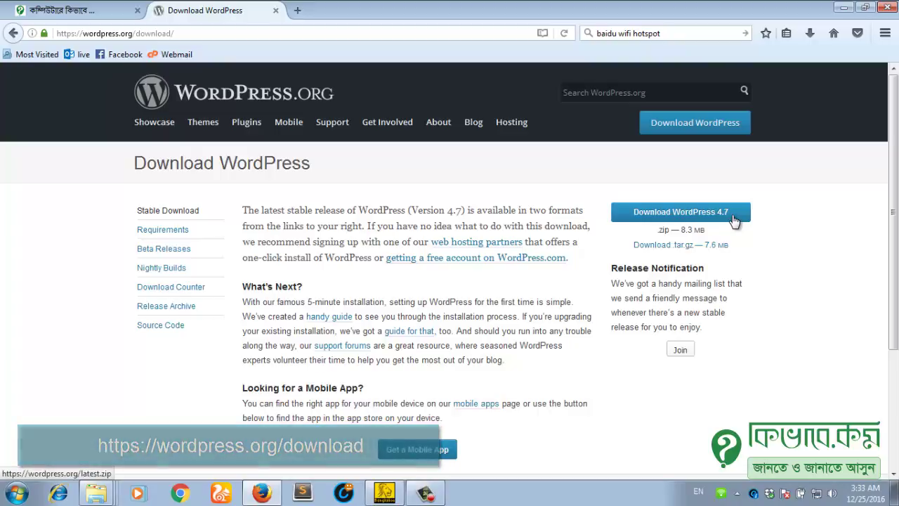
click(733, 220)
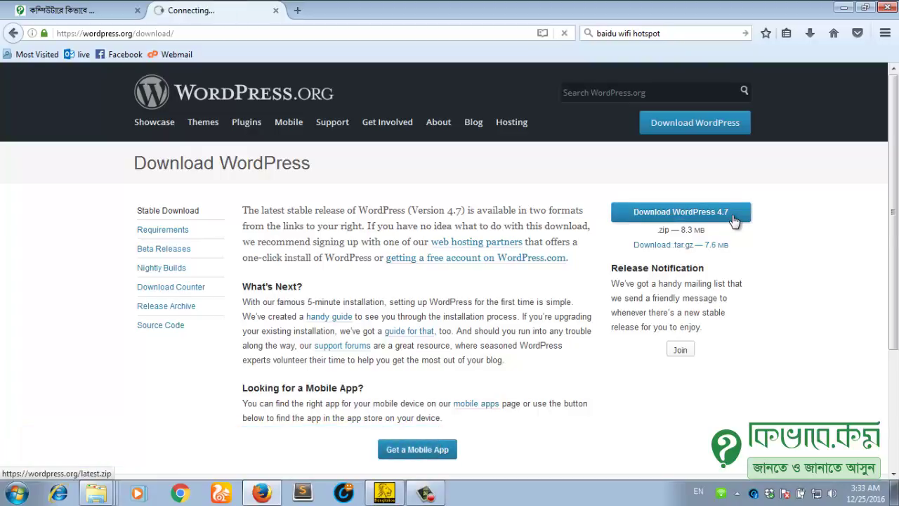
click(426, 249)
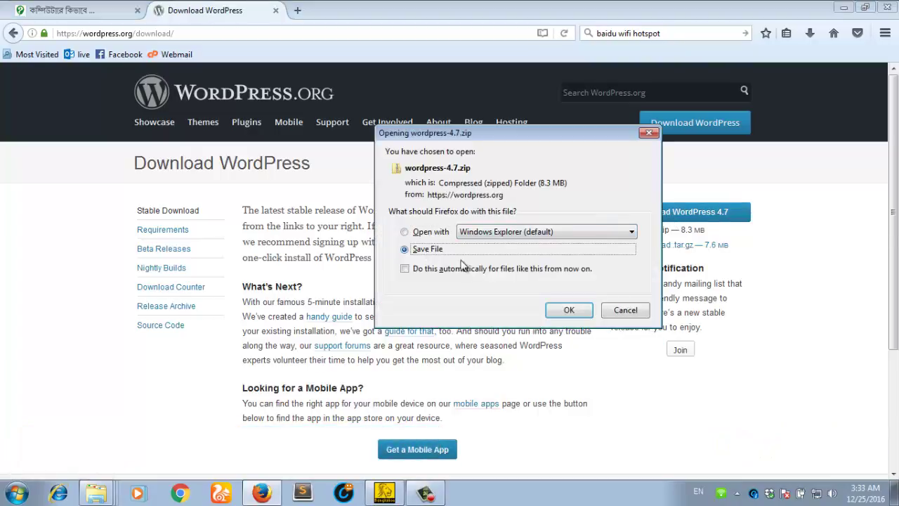
click(569, 310)
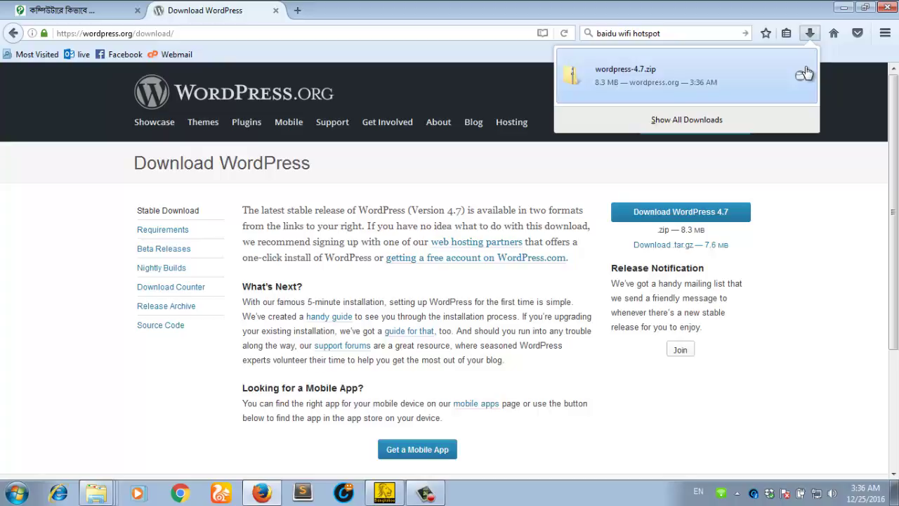
Step: Cut wordpress-4.7.zip from the Downloads folder and close that Explorer window
click(804, 74)
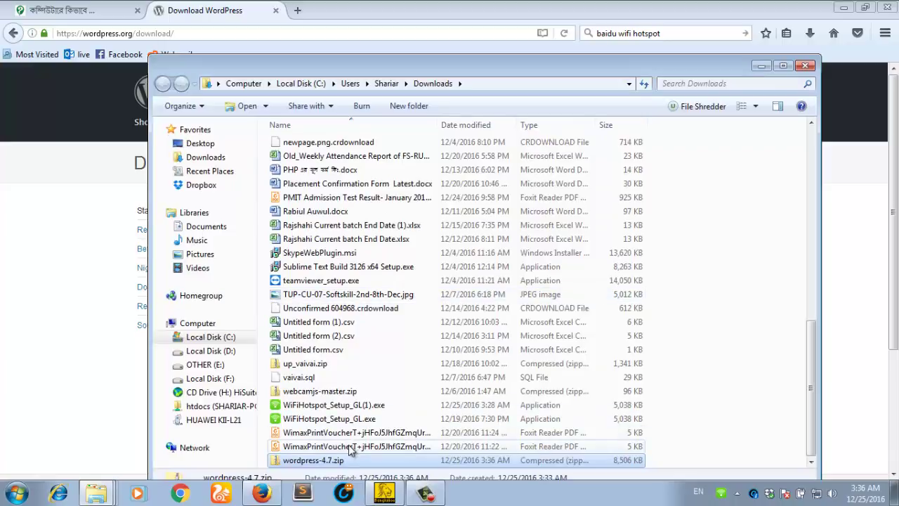
right_click(338, 459)
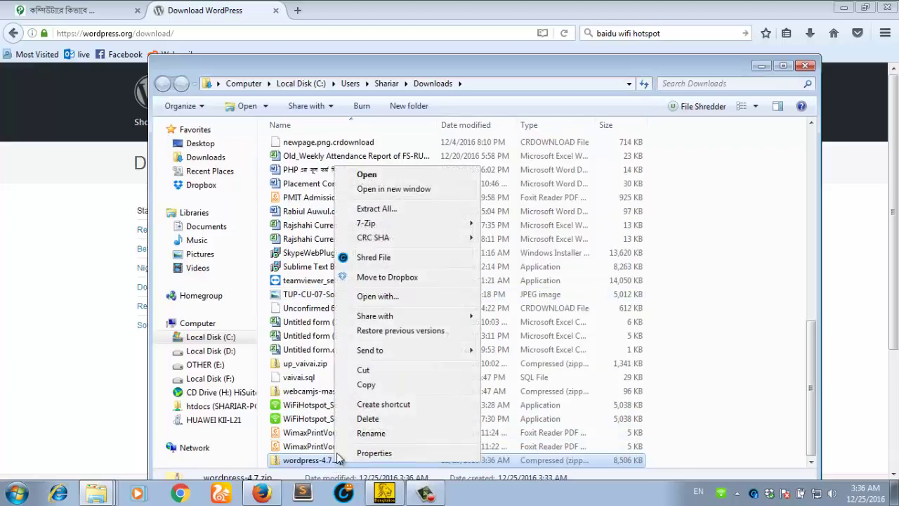
click(364, 369)
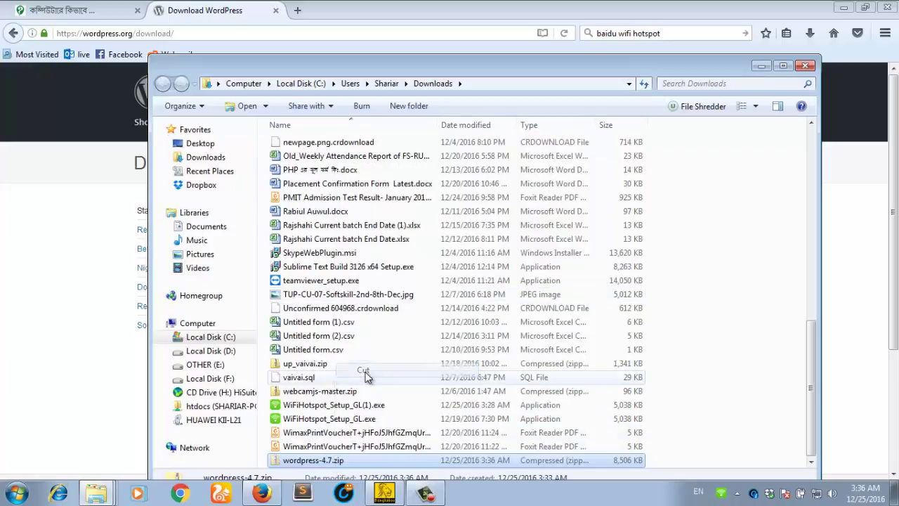
click(805, 66)
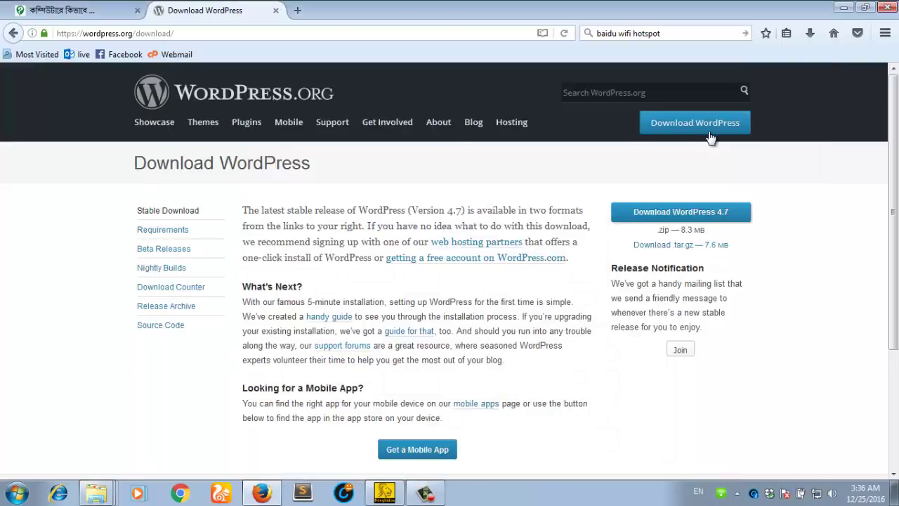
click(102, 489)
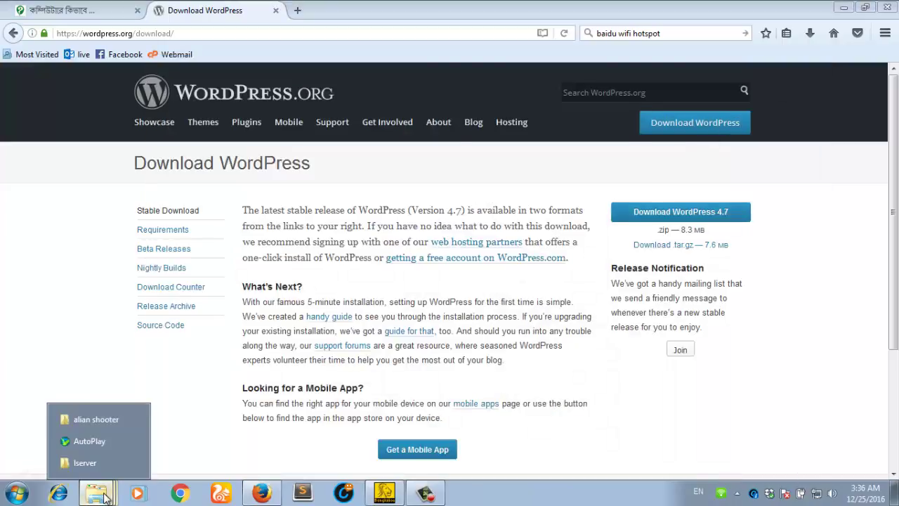
Step: Open the htdocs folder in the Iserver Explorer window
click(85, 463)
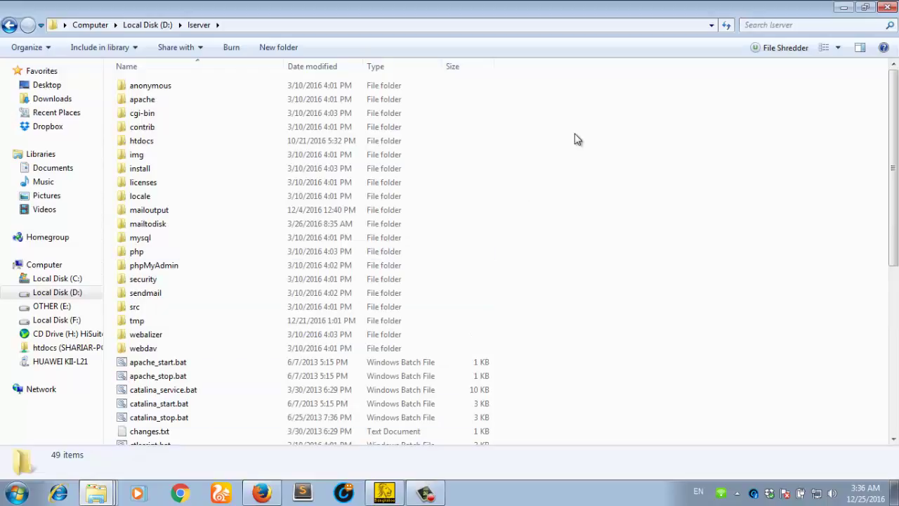
click(166, 144)
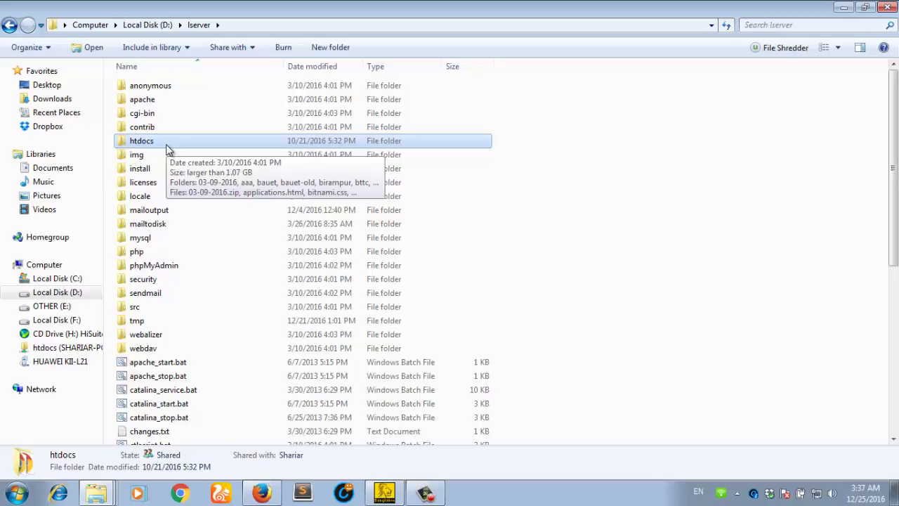
double_click(167, 147)
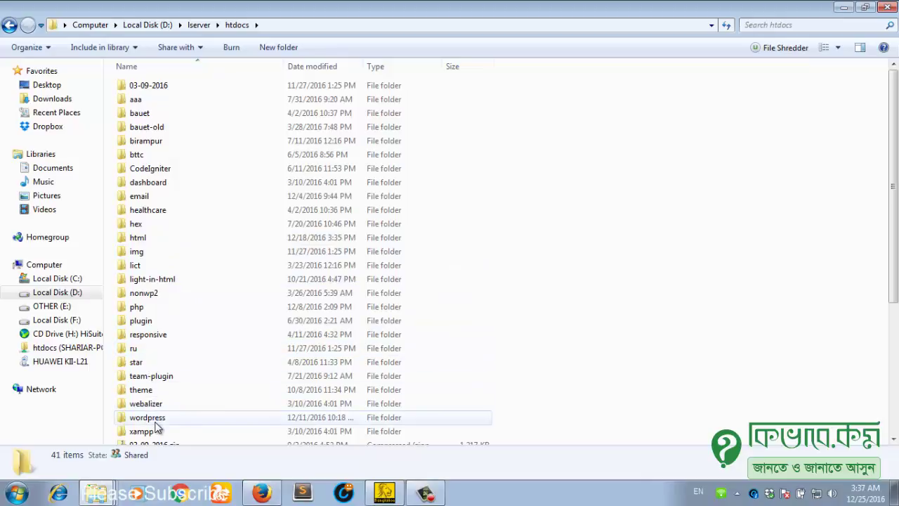
click(155, 420)
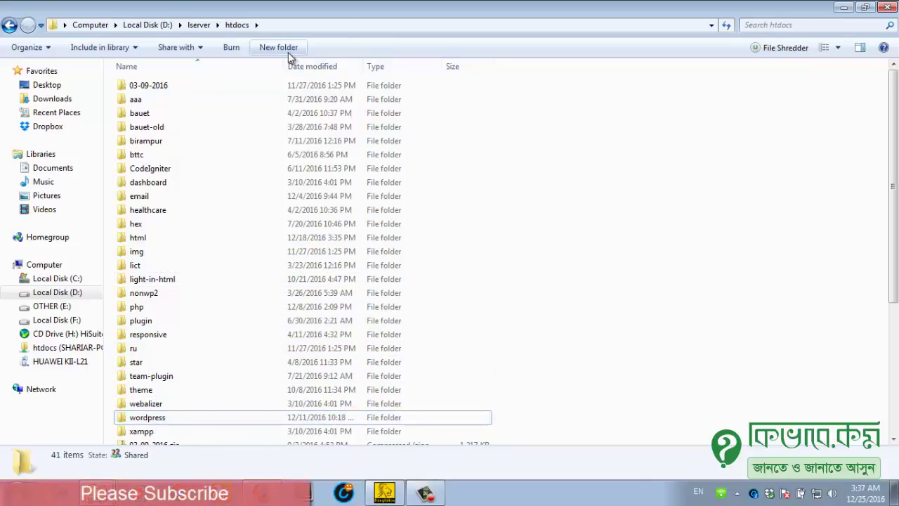
Step: Create a folder named wp47 in htdocs, open it, and paste the zip inside
click(279, 48)
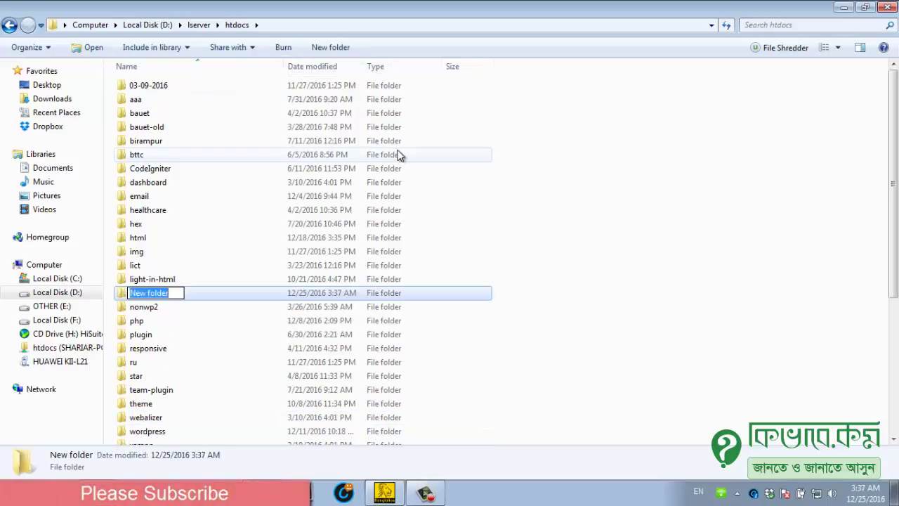
text(wp)
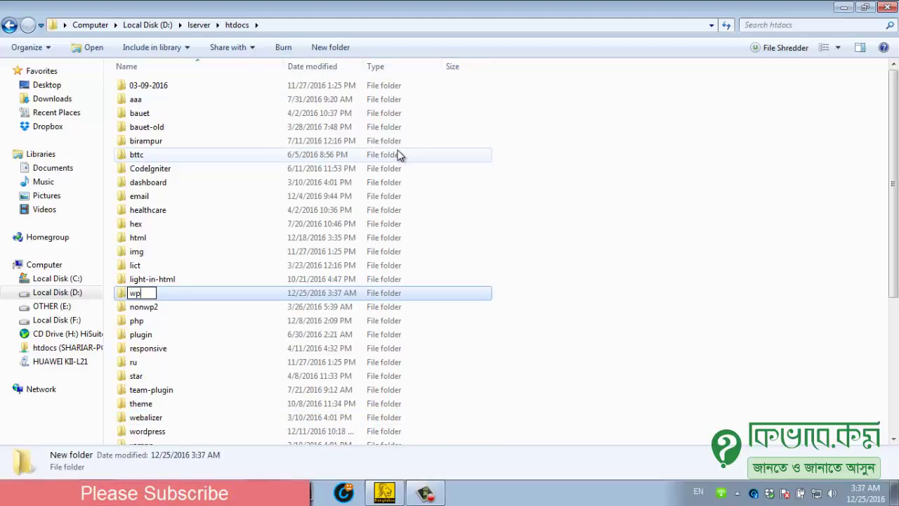
text(47)
key(Return)
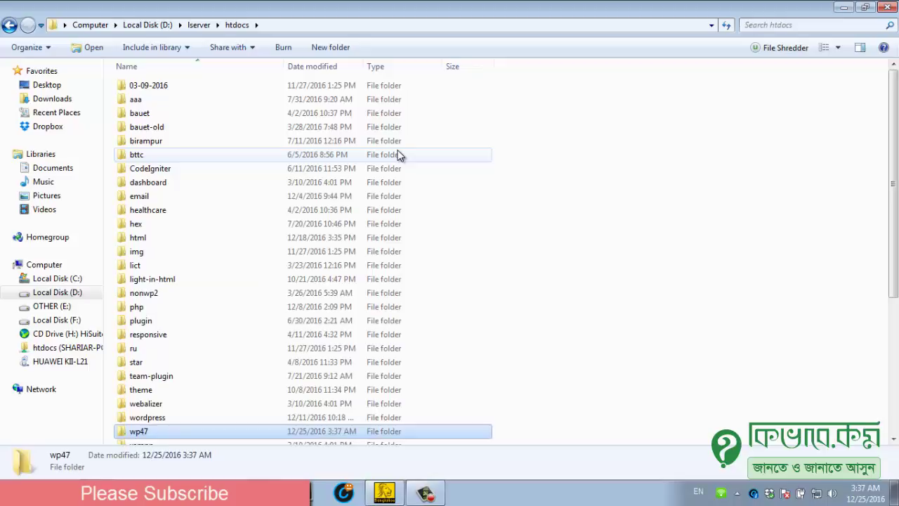
key(Return)
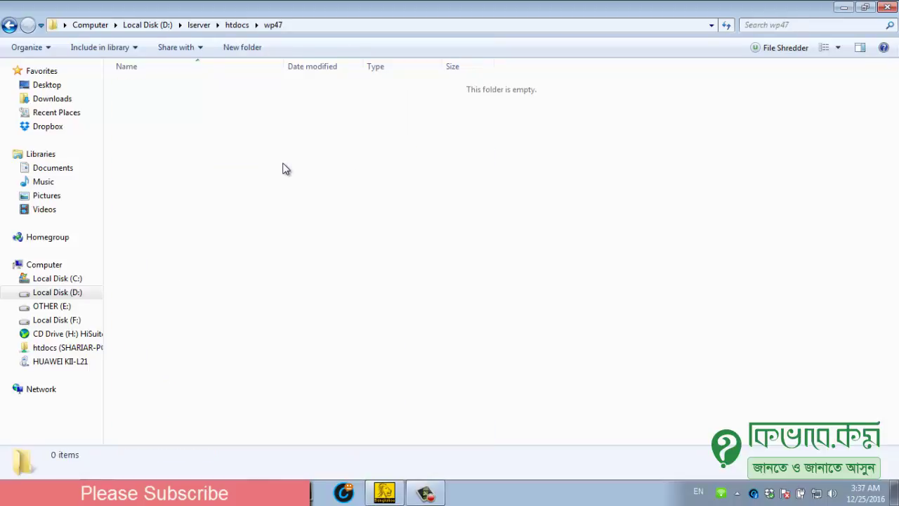
key(ctrl+v)
Step: Extract wordpress-4.7.zip into a wordpress-4.7 folder within wp47
right_click(164, 88)
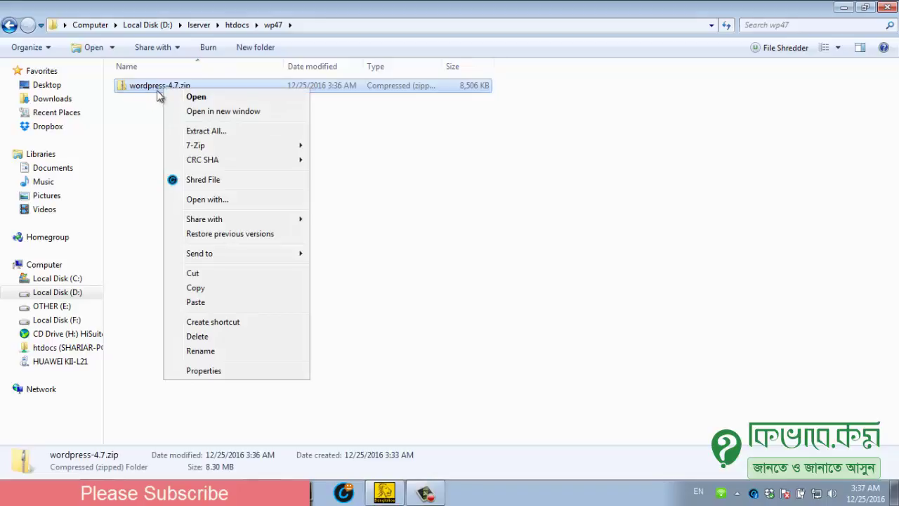
click(226, 134)
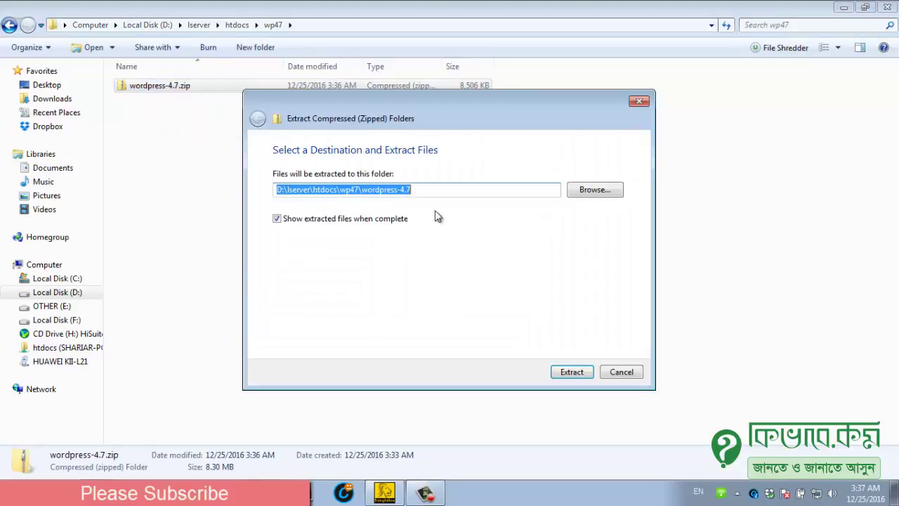
key(Return)
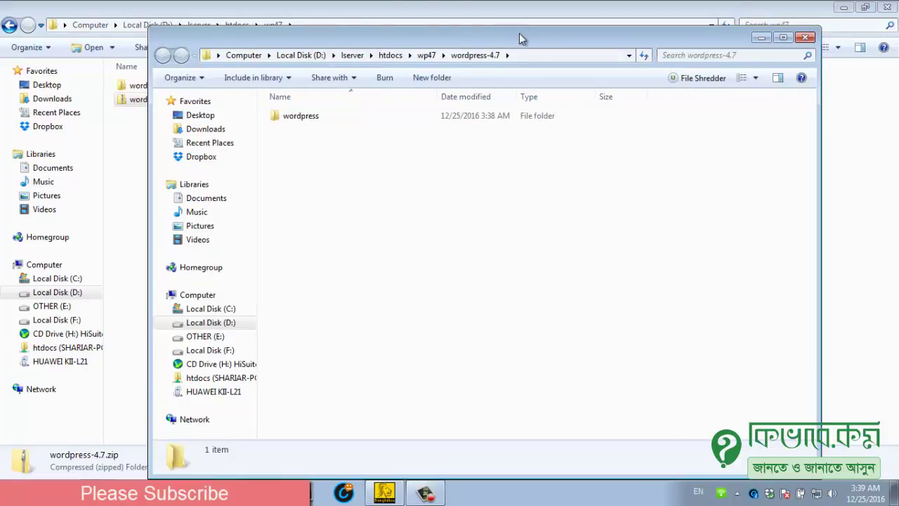
drag(519, 33, 461, 62)
click(747, 66)
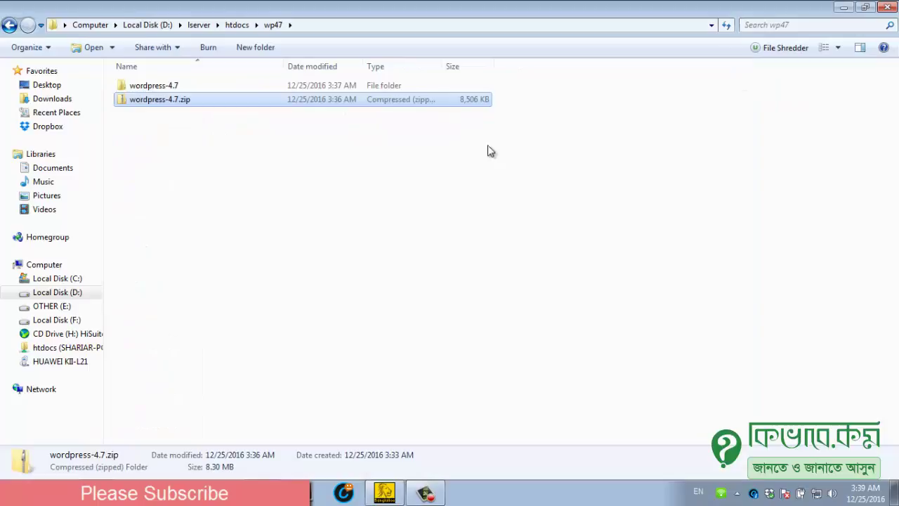
Step: Delete the wordpress-4.7.zip file from wp47
click(309, 171)
click(186, 104)
key(Delete)
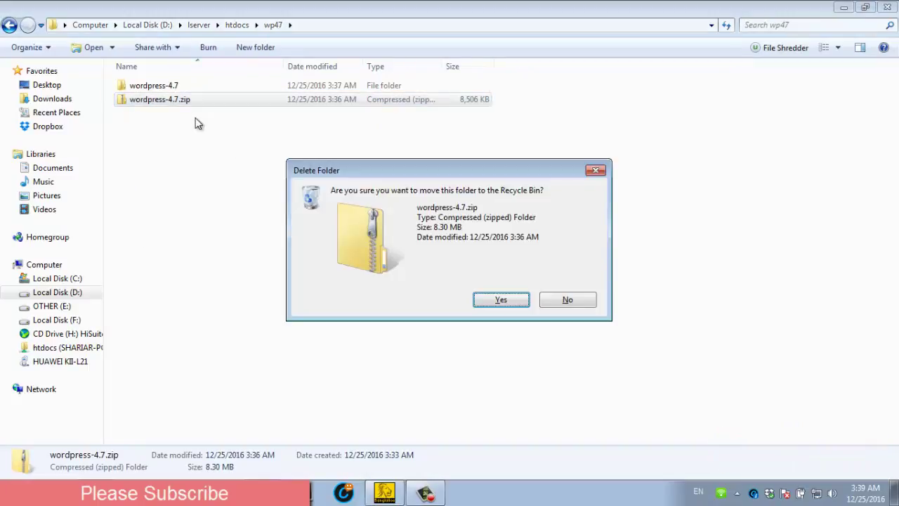
key(Return)
Step: Move all 19 WordPress items from wordpress-4.7\wordpress directly into wp47
double_click(177, 86)
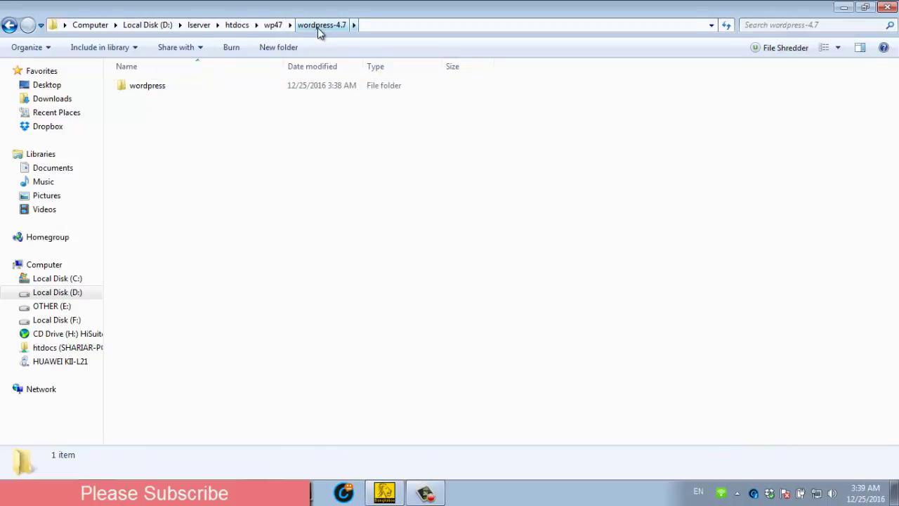
double_click(169, 86)
click(170, 86)
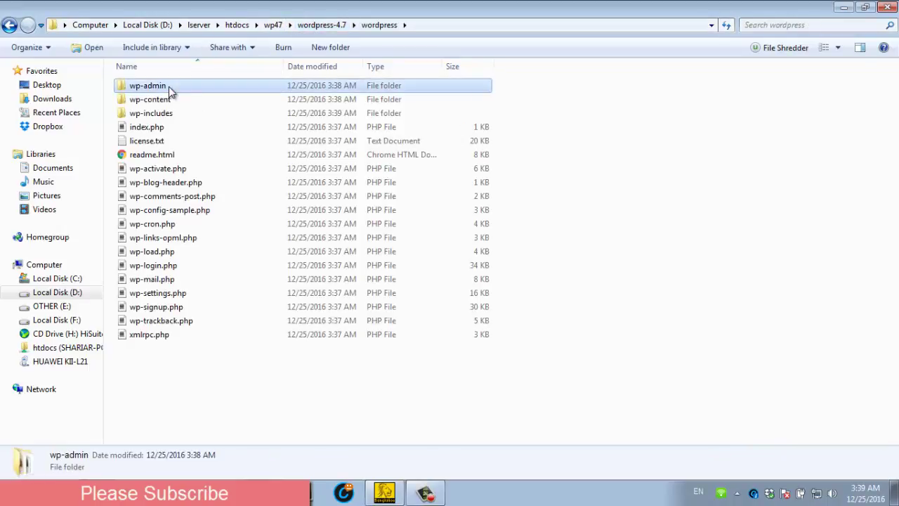
shift+click(156, 340)
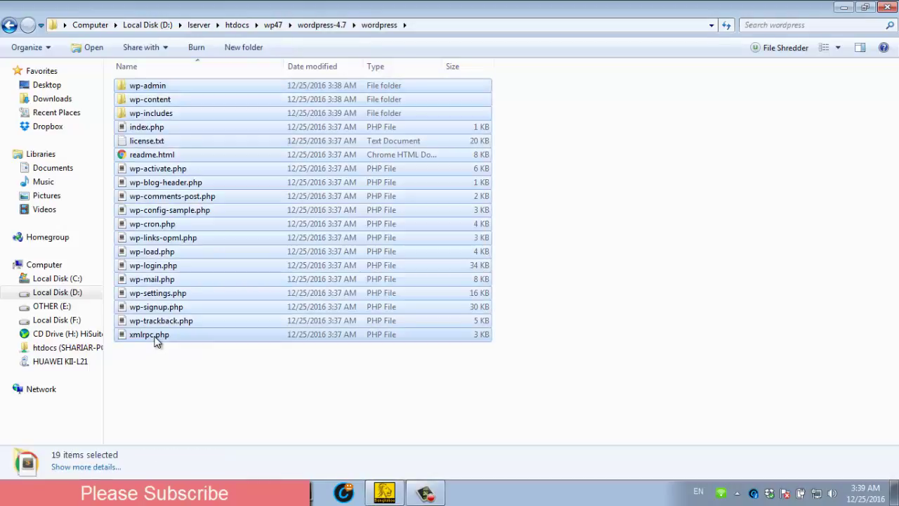
click(274, 26)
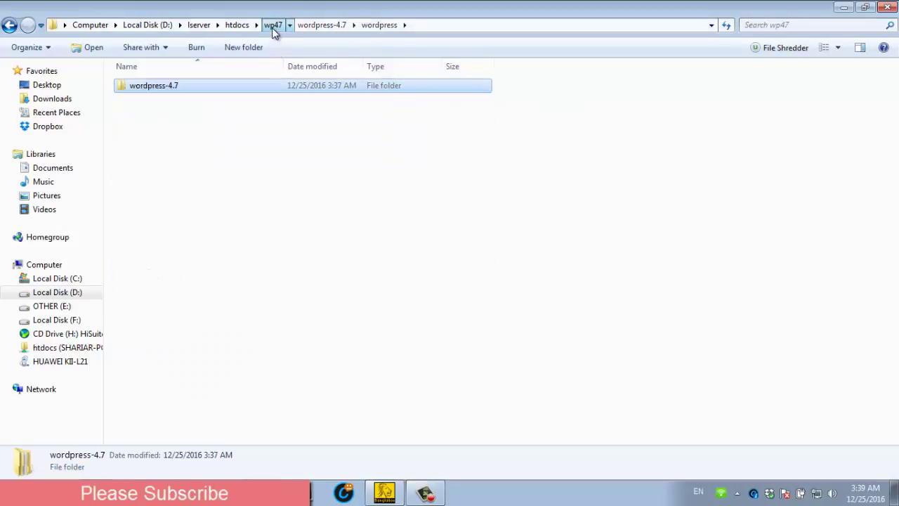
click(203, 182)
key(ctrl+v)
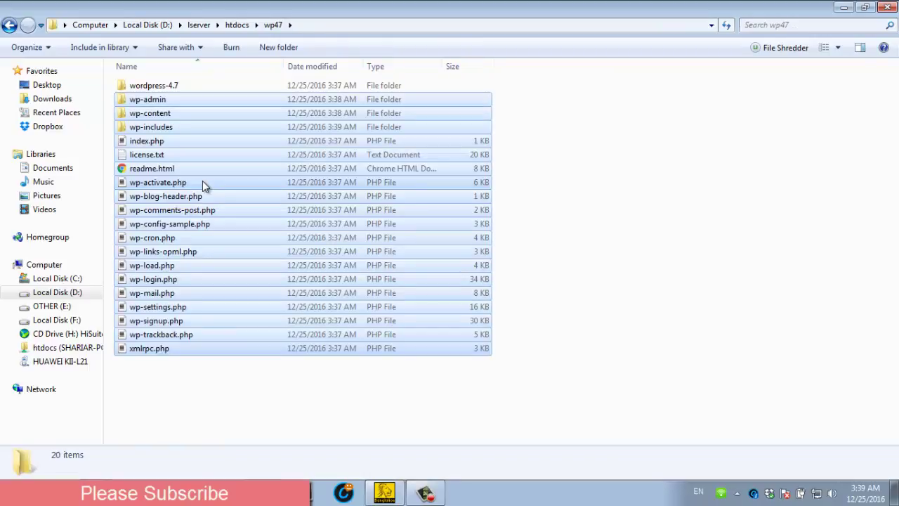
Step: Confirm the wordpress-4.7 folder is empty and delete it
click(177, 87)
double_click(179, 88)
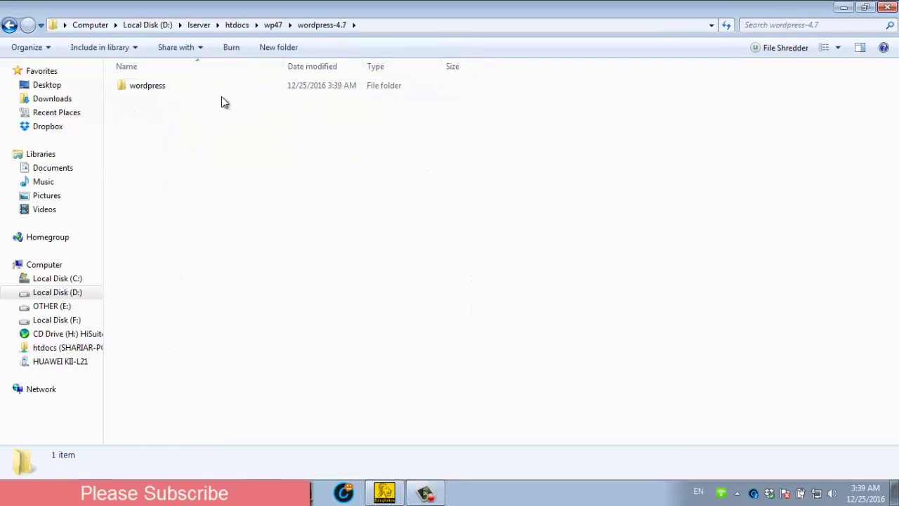
double_click(191, 87)
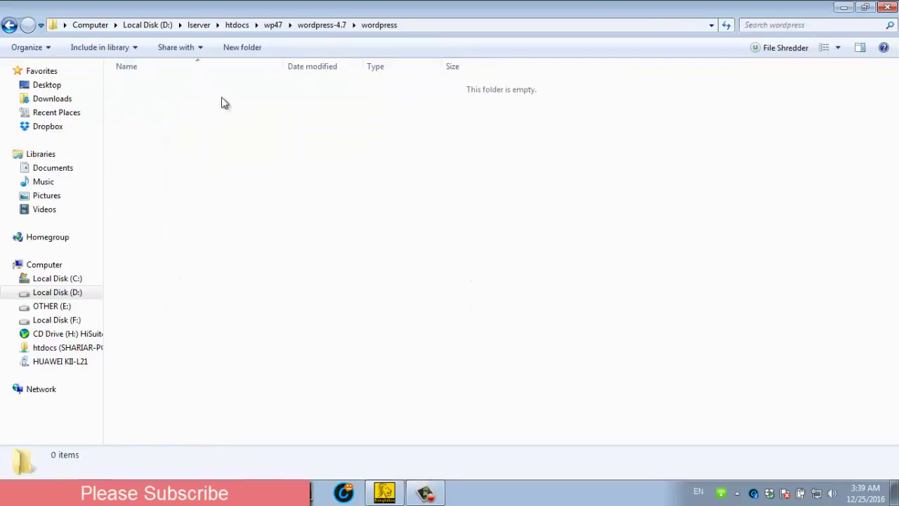
click(272, 26)
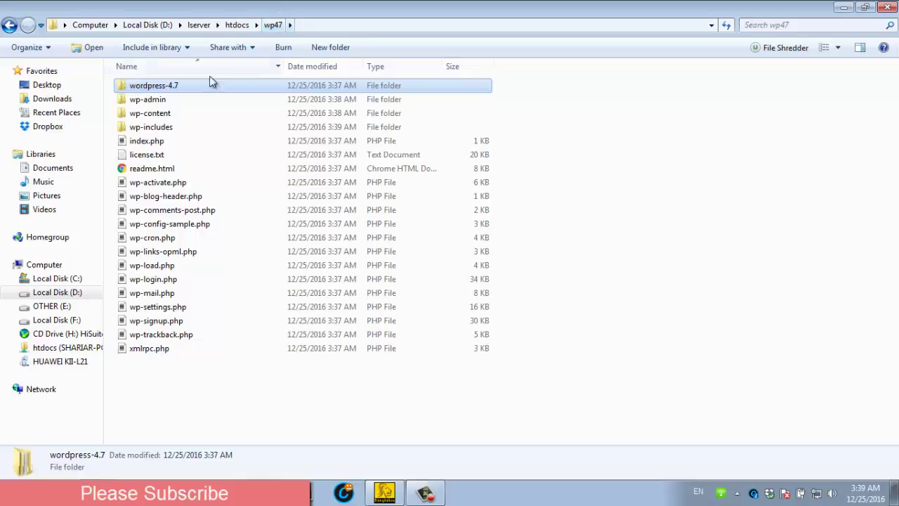
key(Delete)
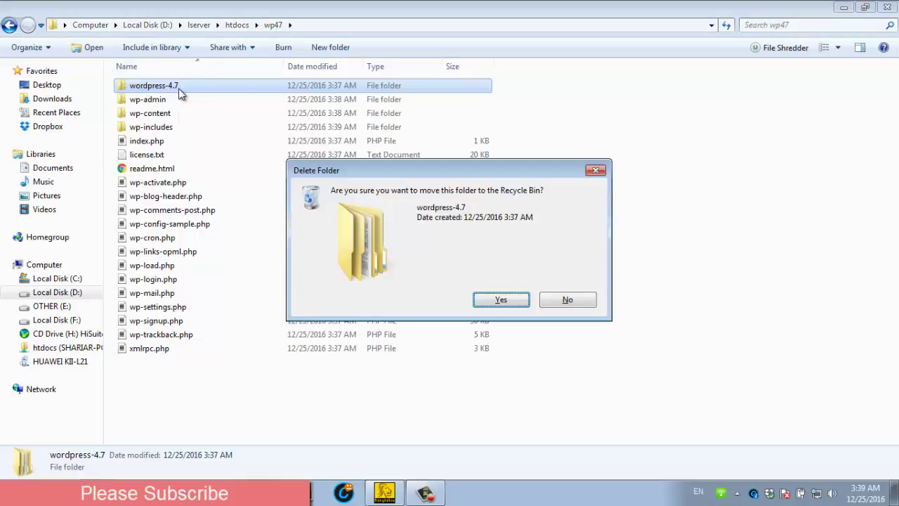
key(Return)
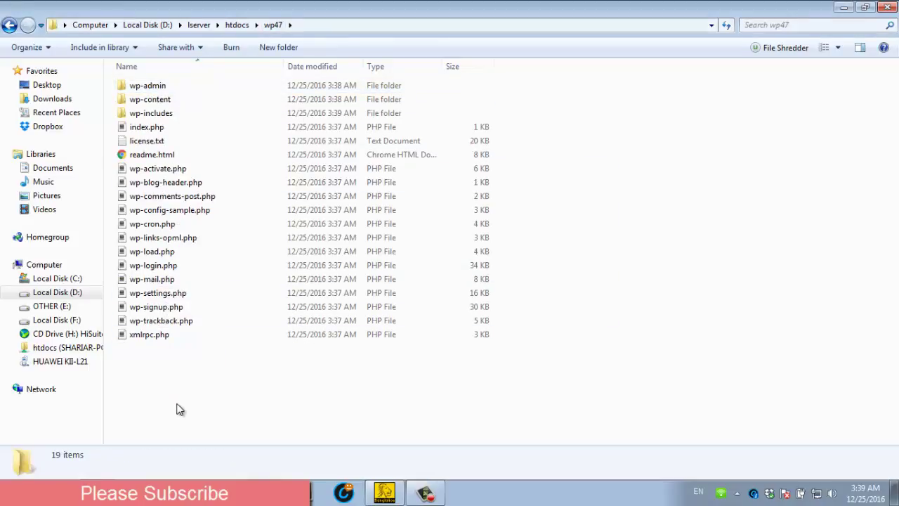
key(alt+Tab)
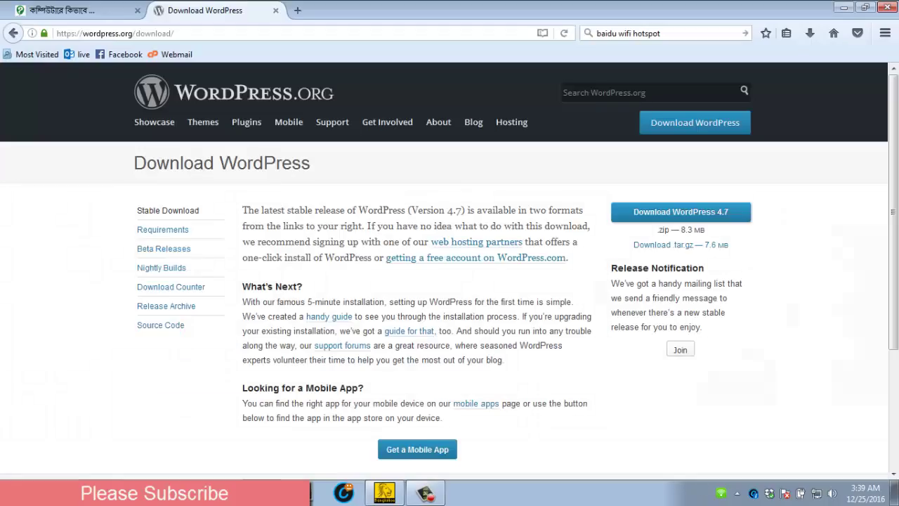
Step: Load localhost/wp47 in a new tab, which shows an Unable to connect error
click(298, 12)
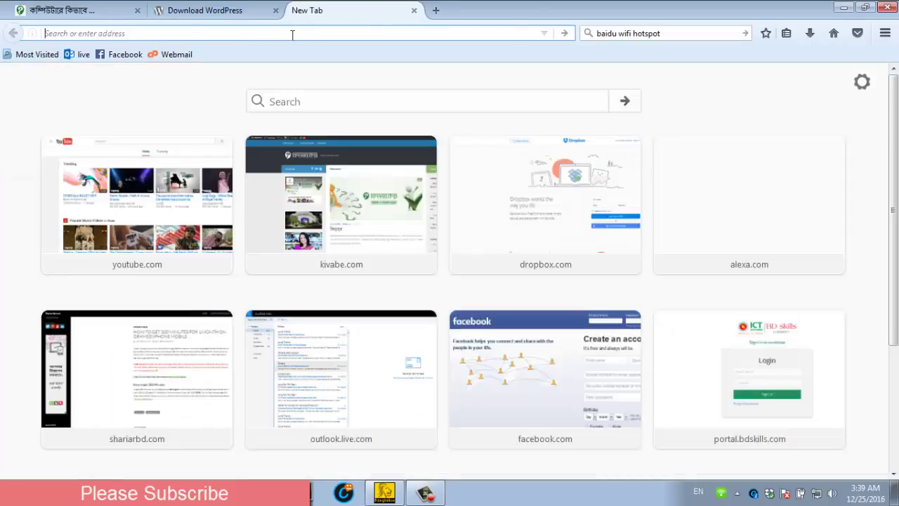
text(localhost/wp47)
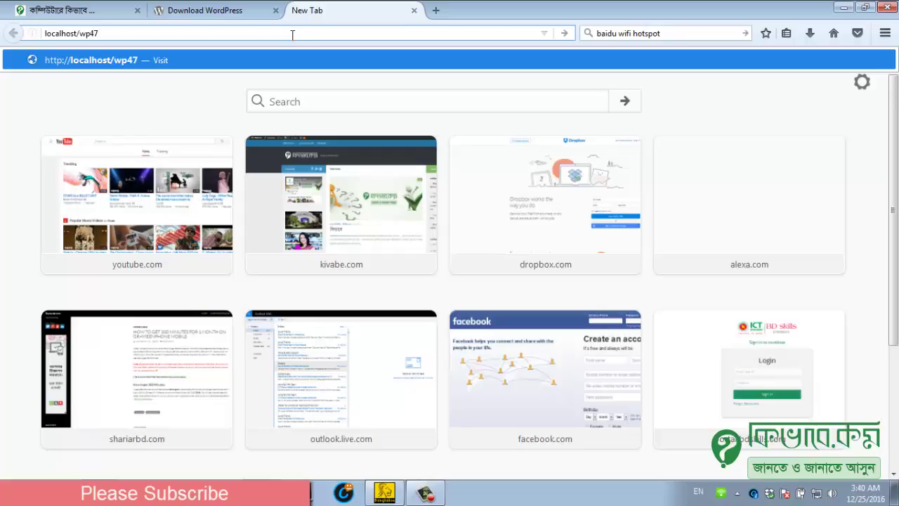
key(Return)
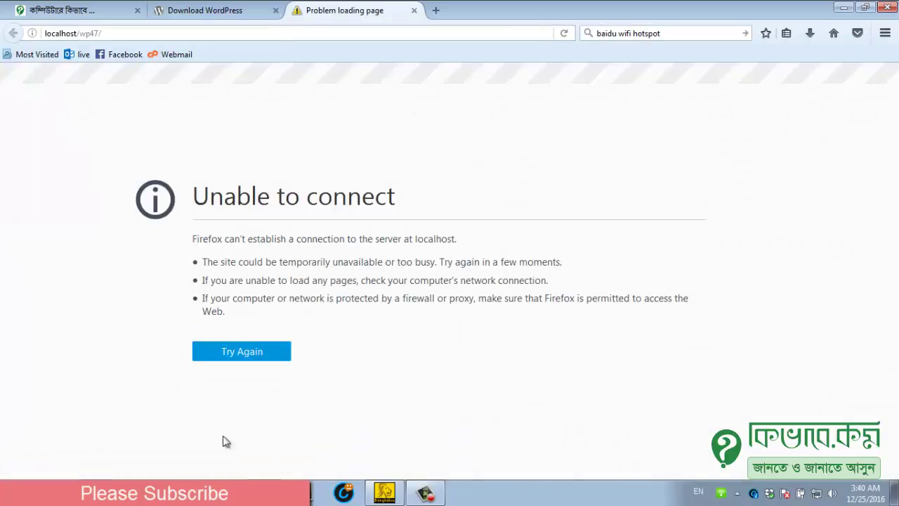
click(14, 491)
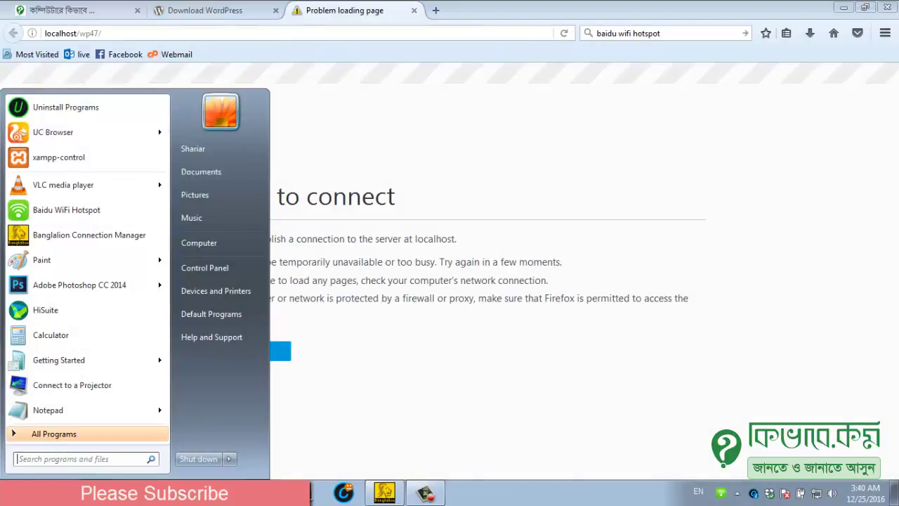
Step: Launch XAMPP Control Panel with Apache on ports 80/443 and MySQL on 3306 running
click(61, 157)
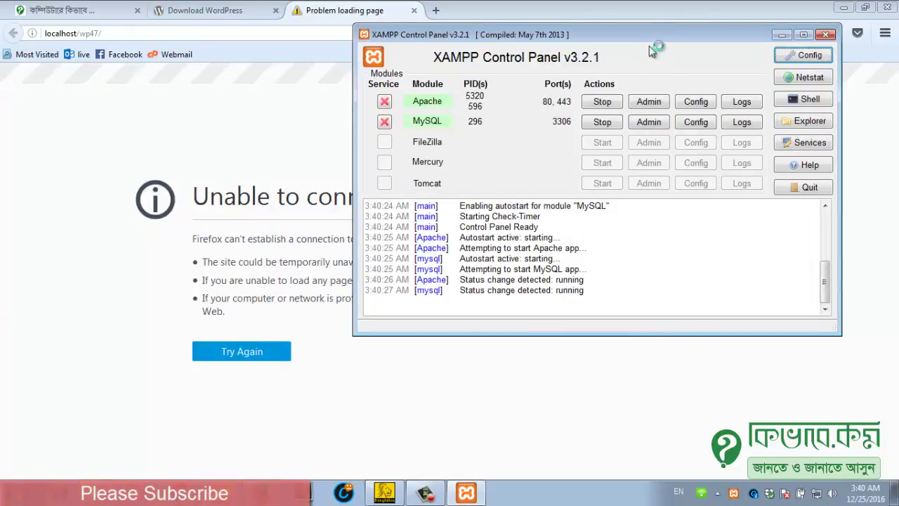
drag(650, 39, 652, 81)
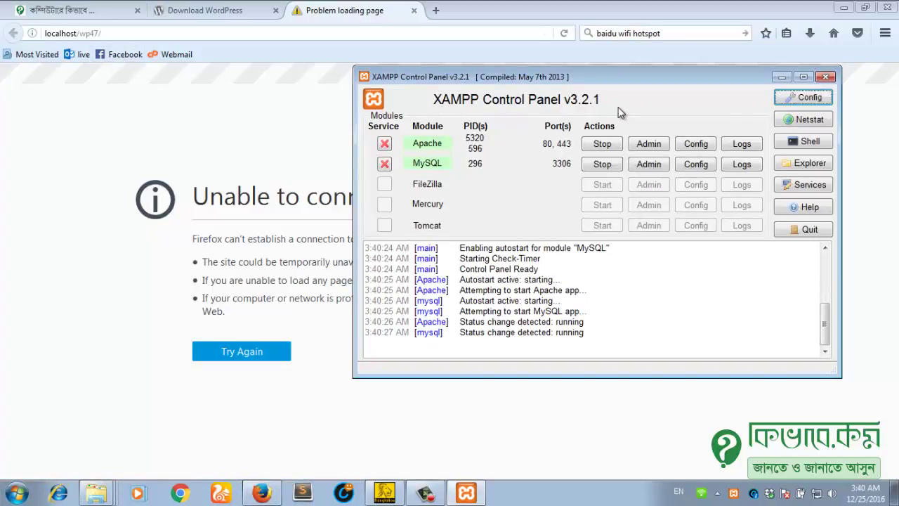
Step: Reload localhost/wp47/ to reach the WordPress setup-config.php language page
click(304, 114)
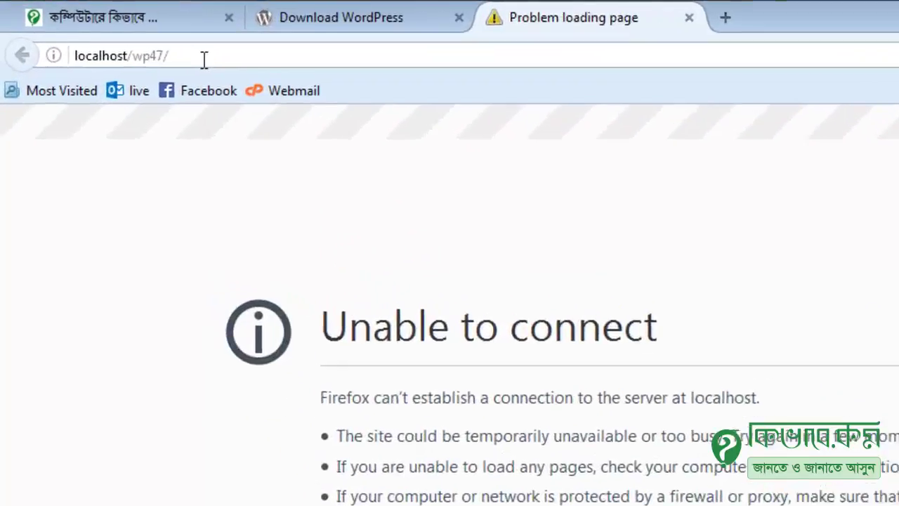
click(76, 36)
click(129, 68)
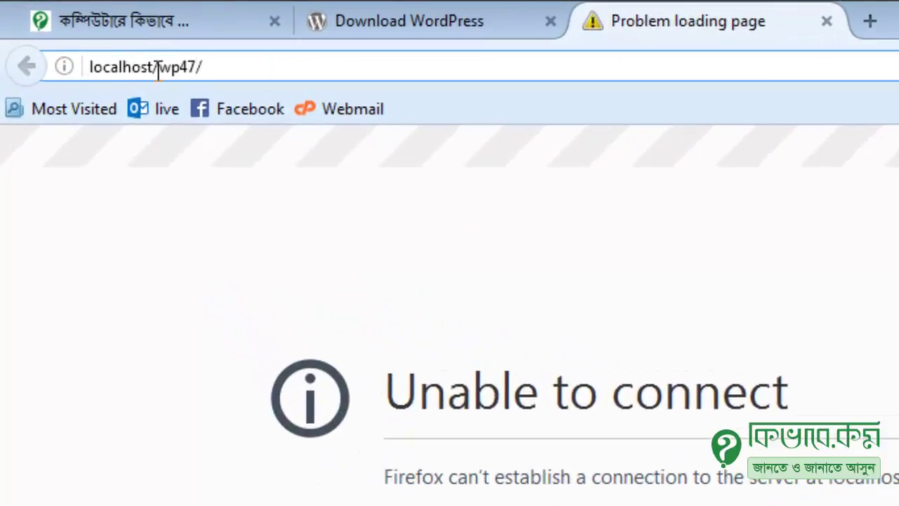
drag(158, 69, 190, 70)
click(194, 67)
click(239, 65)
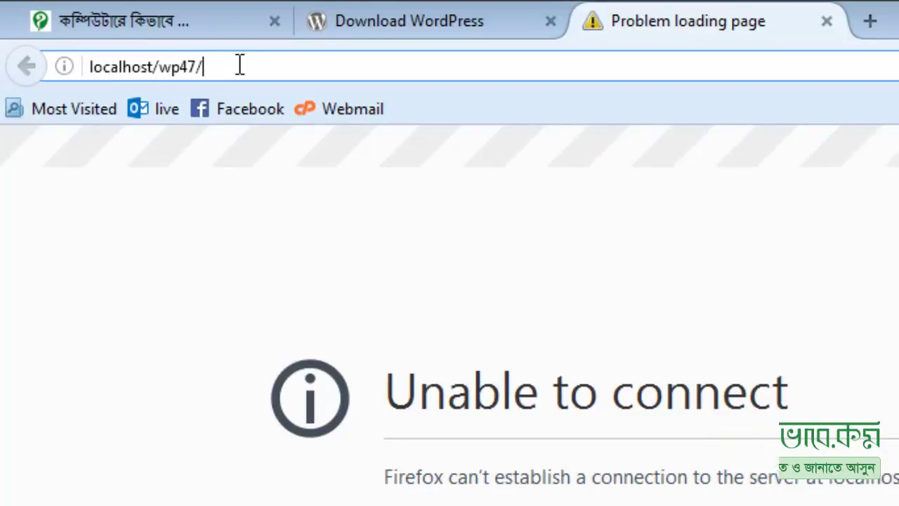
key(Return)
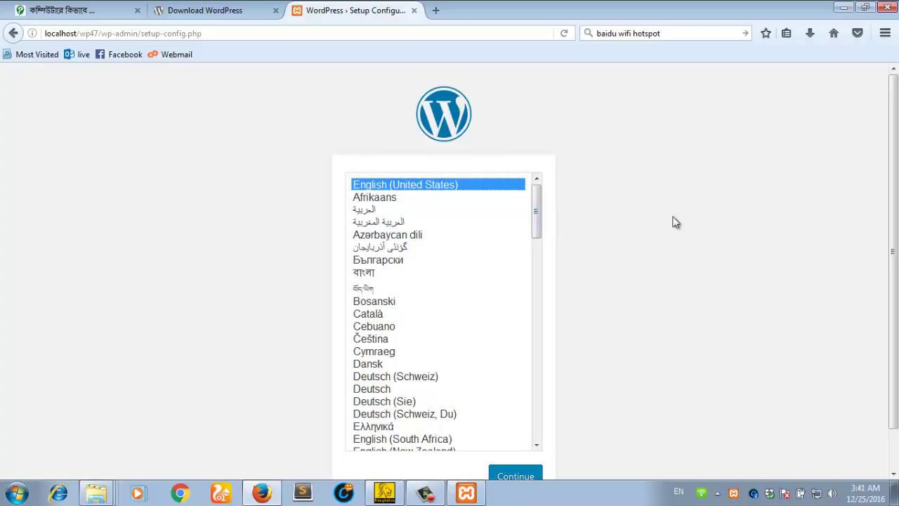
Step: Choose English (United States) as the installer language and continue
drag(893, 150, 896, 188)
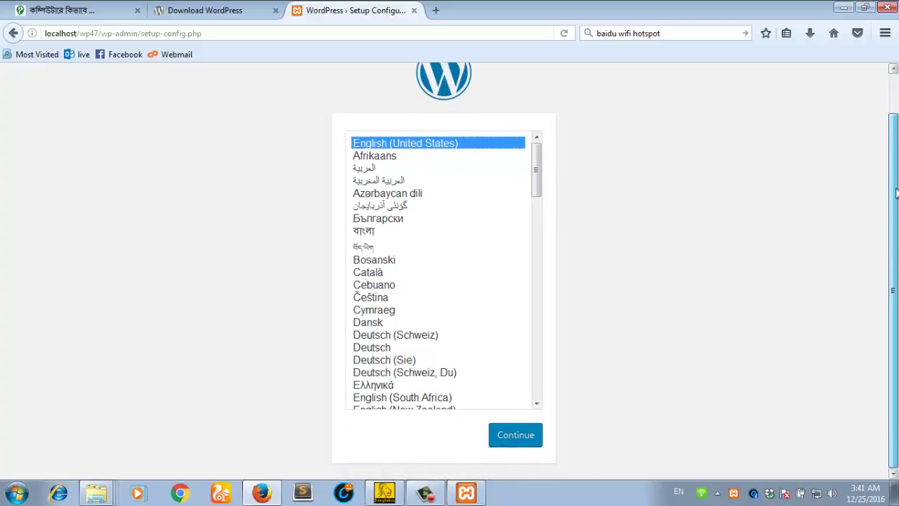
click(392, 241)
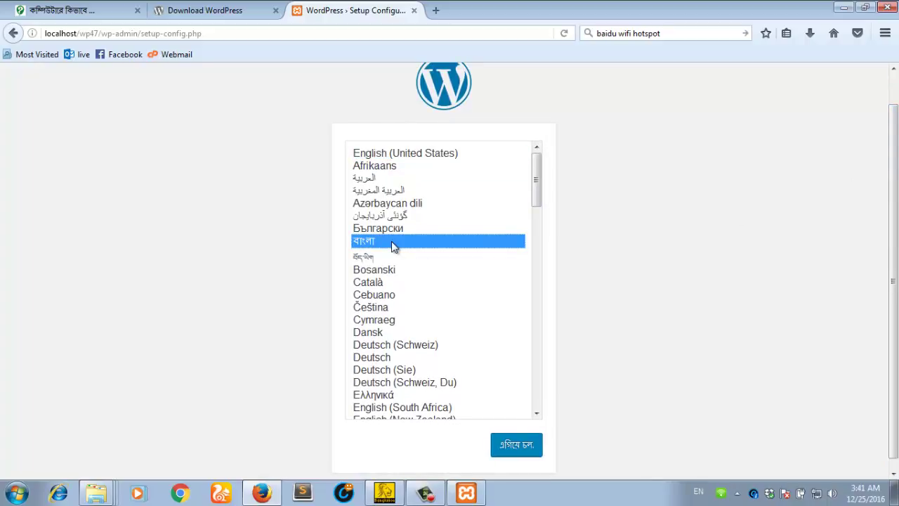
click(416, 158)
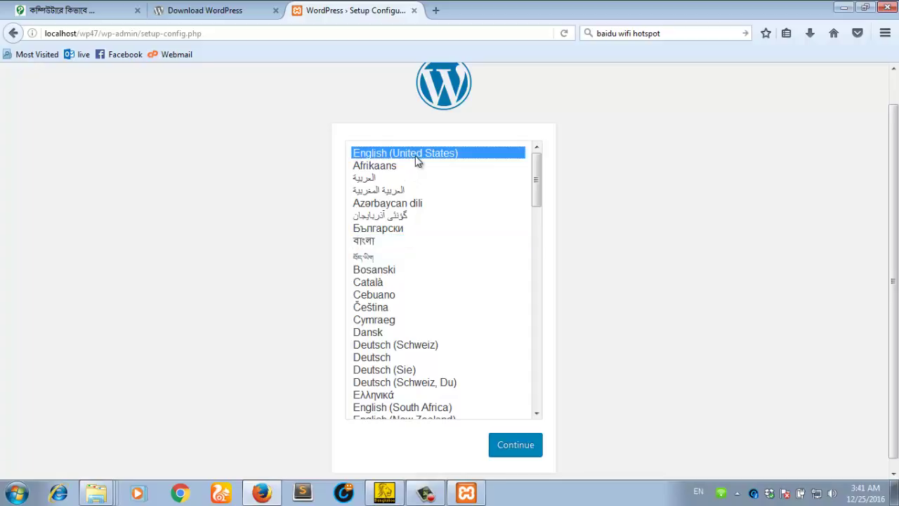
click(521, 452)
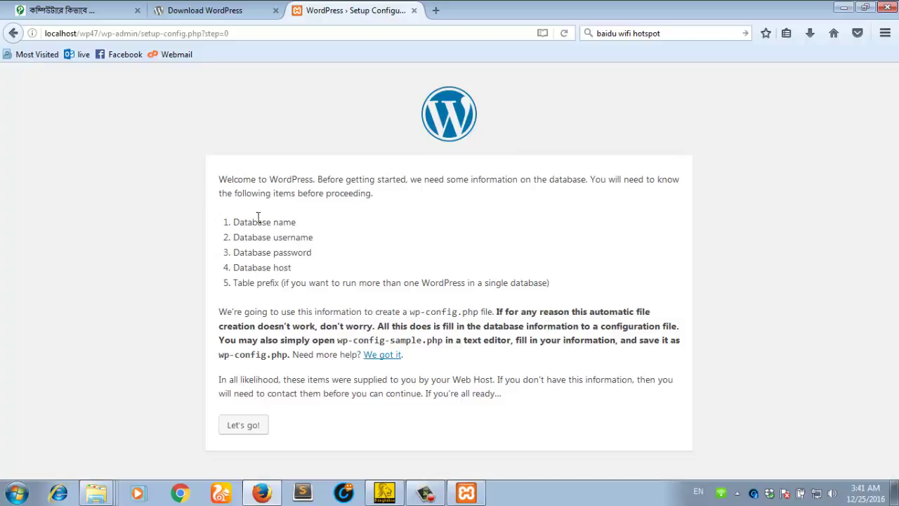
Step: Highlight the database name, username and password requirements, then open a new blank tab
drag(239, 219, 280, 280)
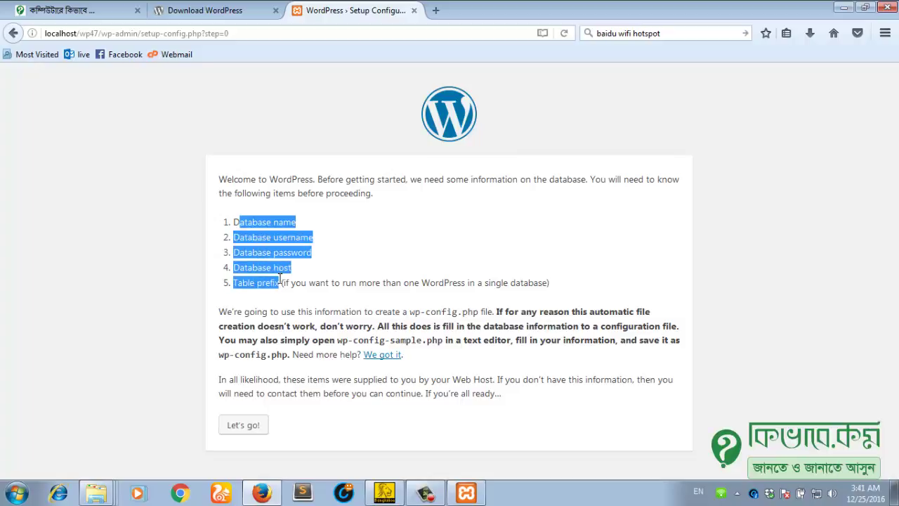
click(286, 248)
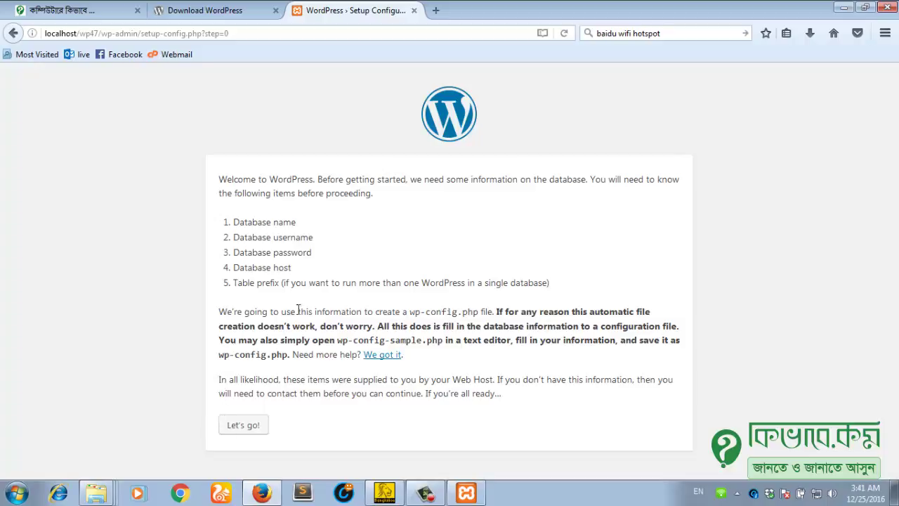
drag(263, 262, 323, 269)
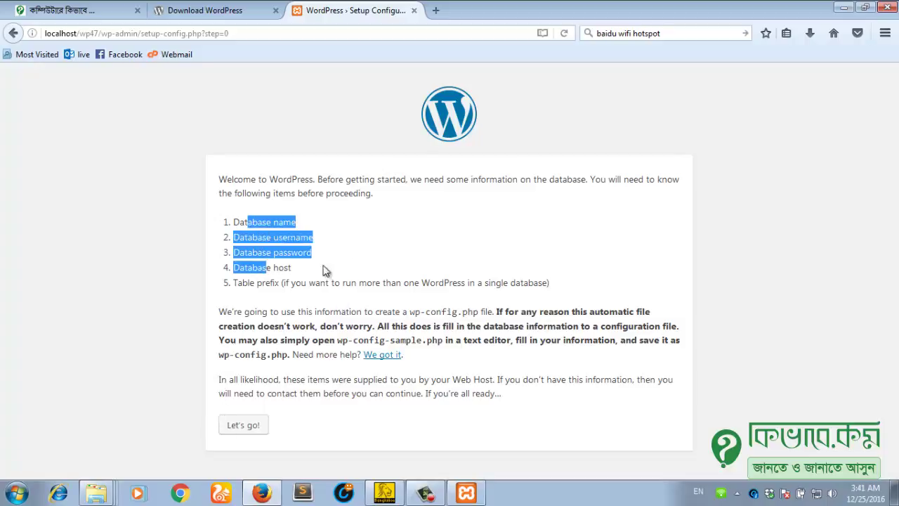
click(353, 263)
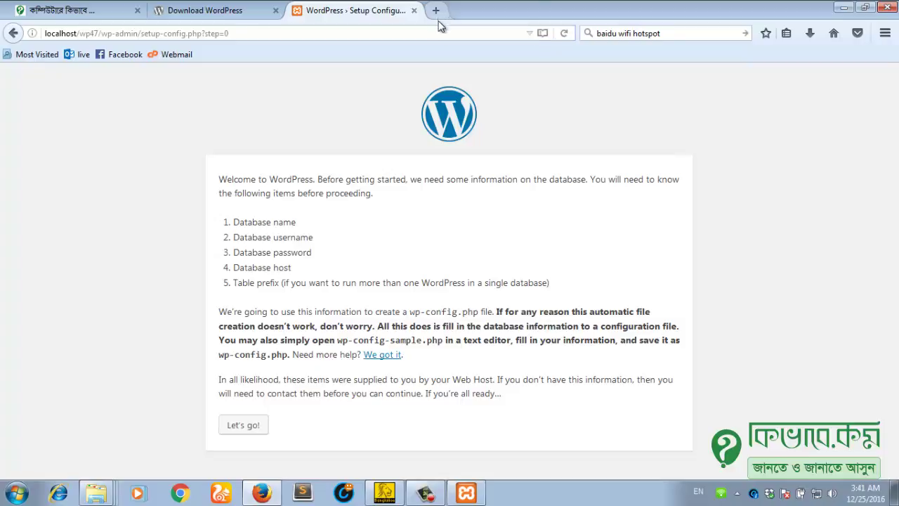
click(437, 12)
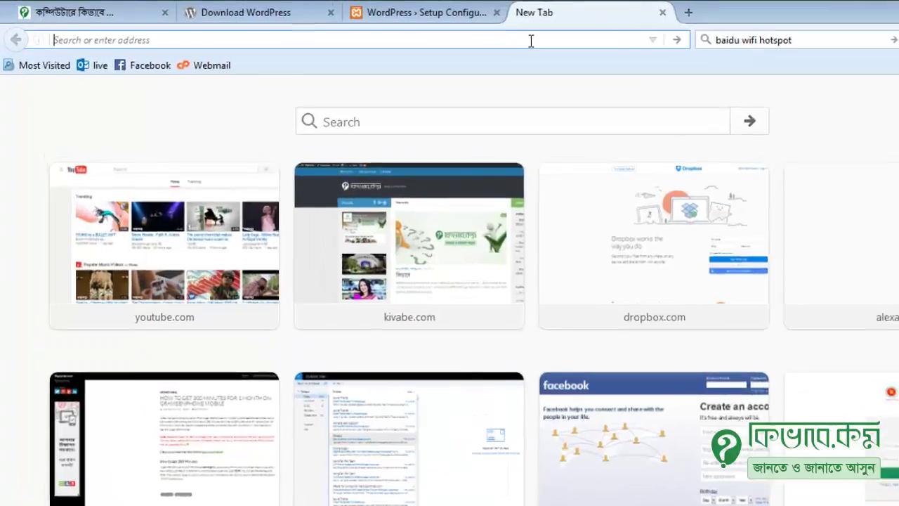
Step: Load localhost/phpmyadmin/ and create a new empty database named wp47
text(localho)
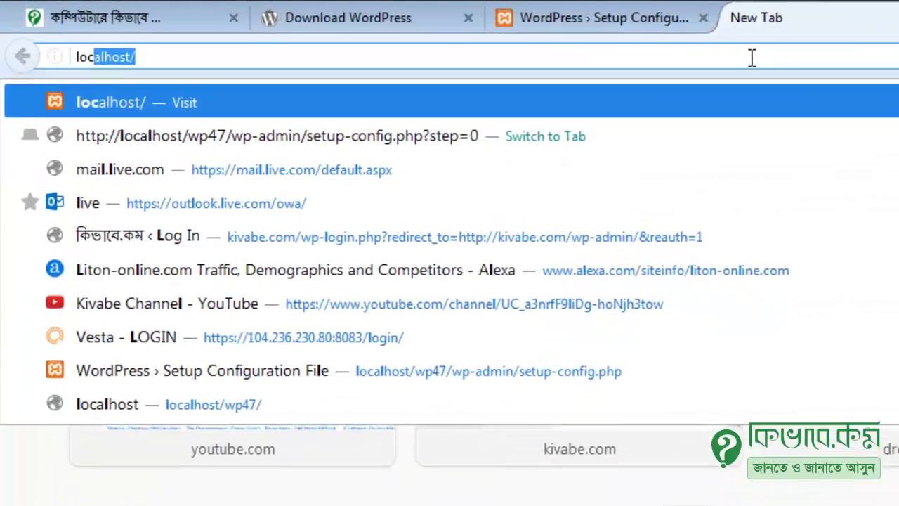
text(st)
text(/)
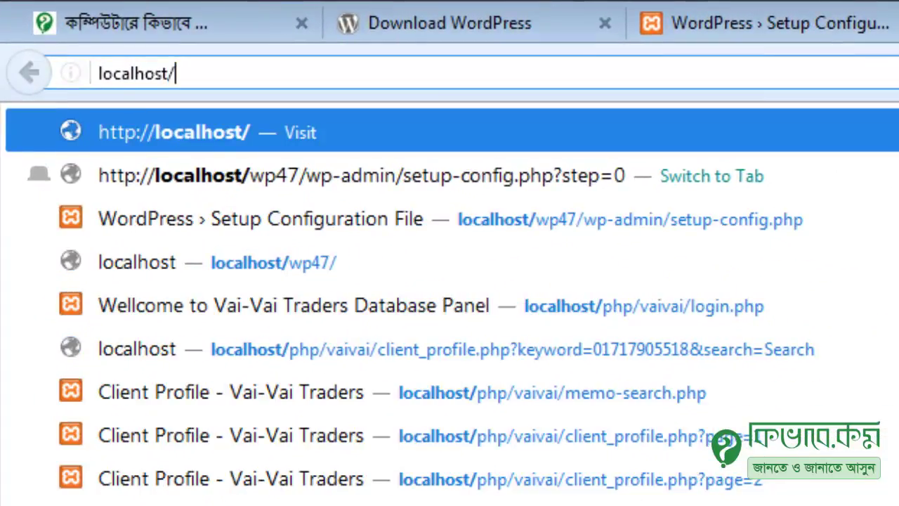
text(phpmyadmin/)
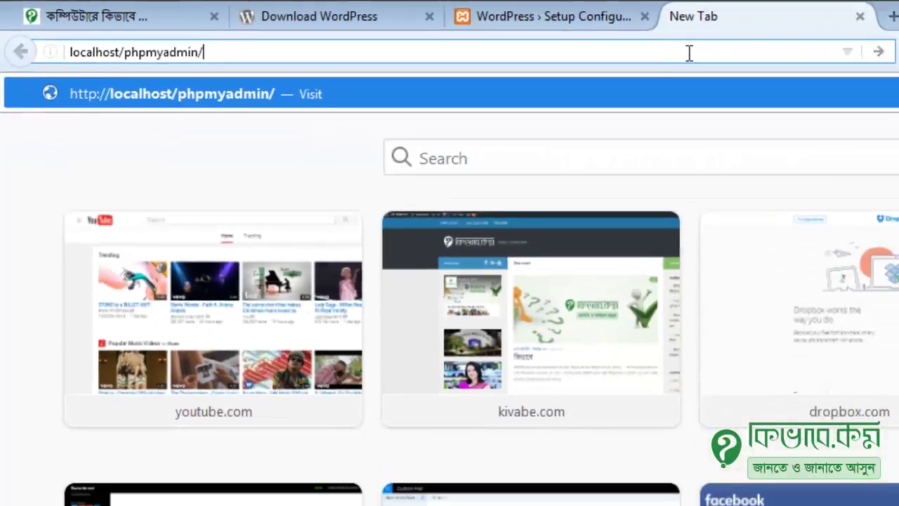
key(Return)
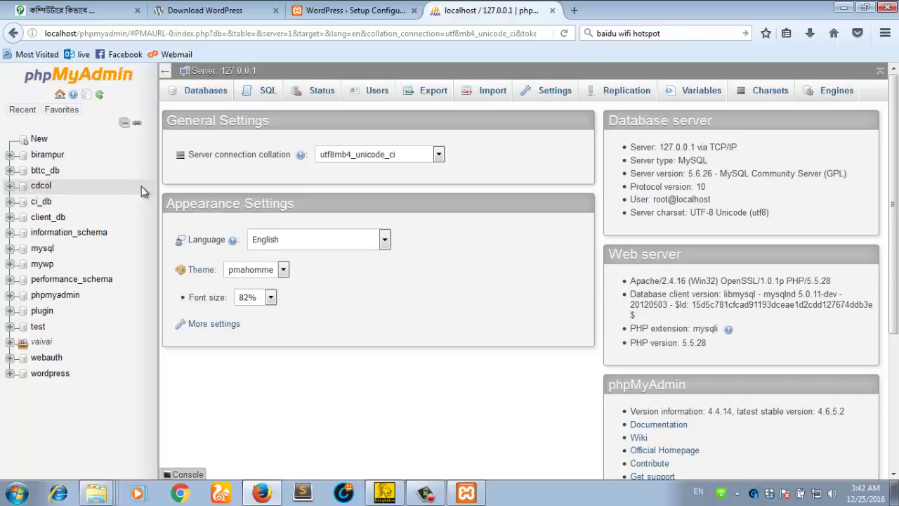
click(61, 110)
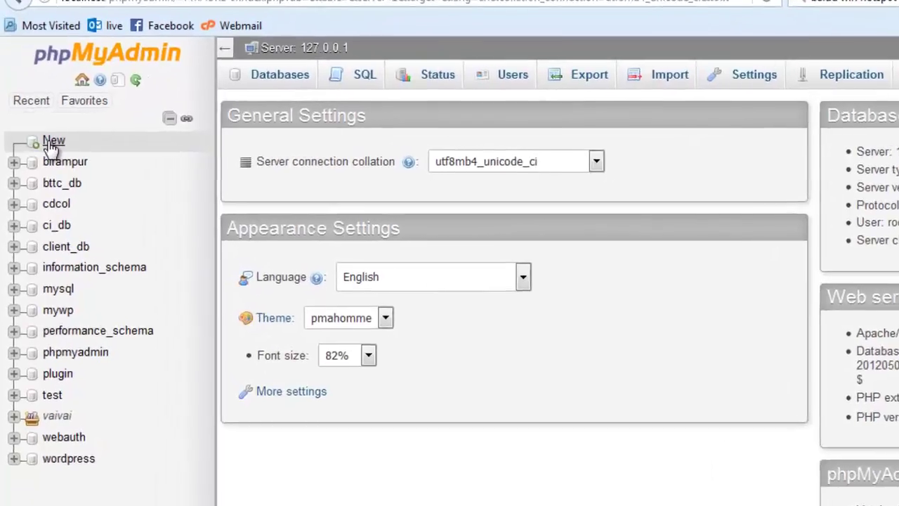
click(36, 143)
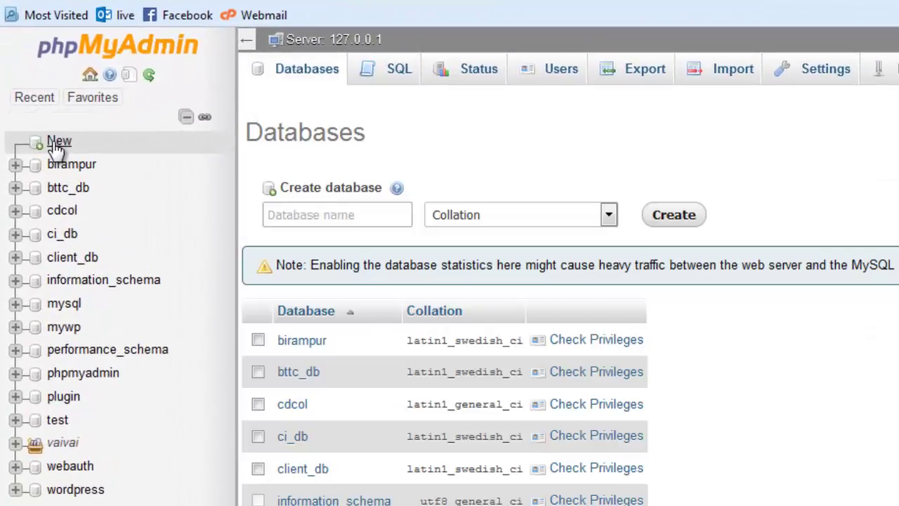
click(322, 220)
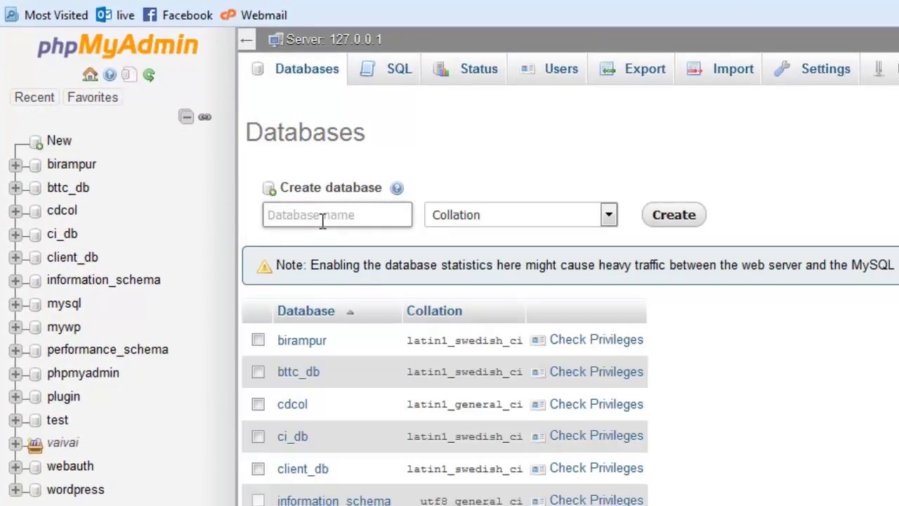
text(wp47_db)
key(BackSpace)
key(BackSpace)
key(BackSpace)
double_click(267, 215)
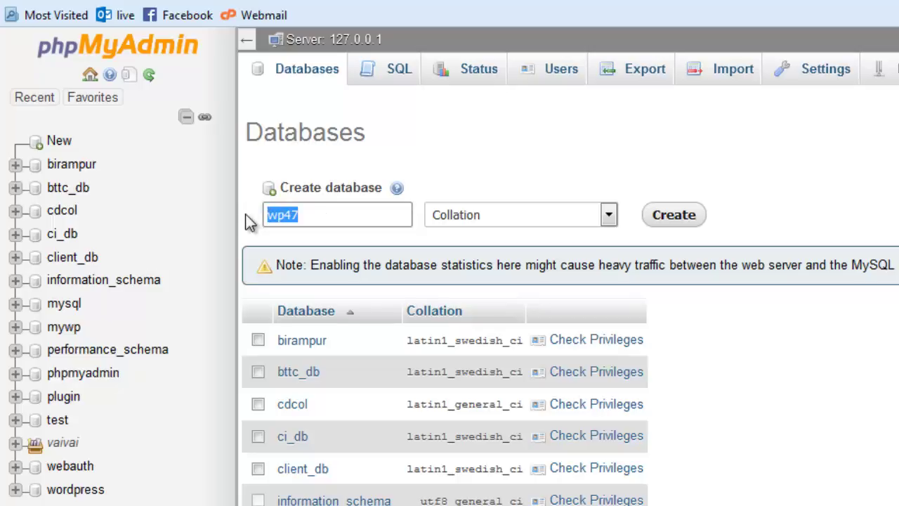
click(692, 224)
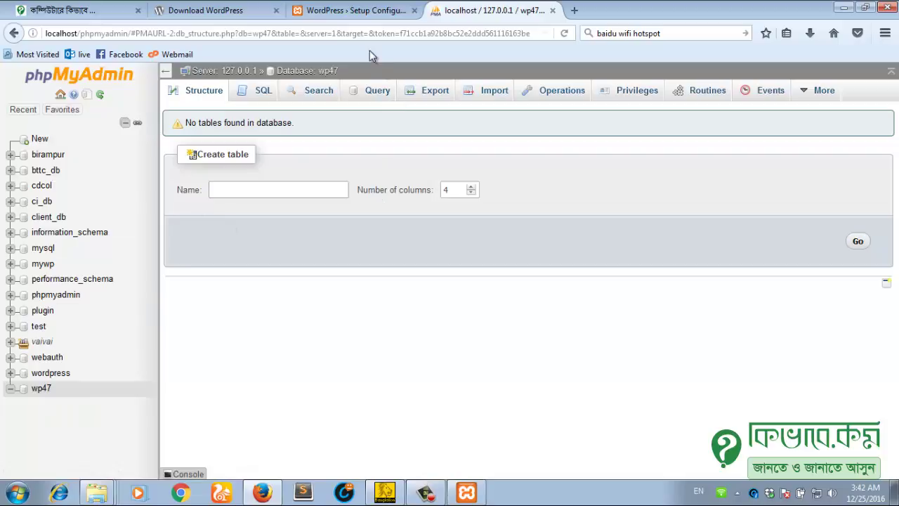
Step: In the setup form, enter database name wp47, username root, and an empty password
click(346, 12)
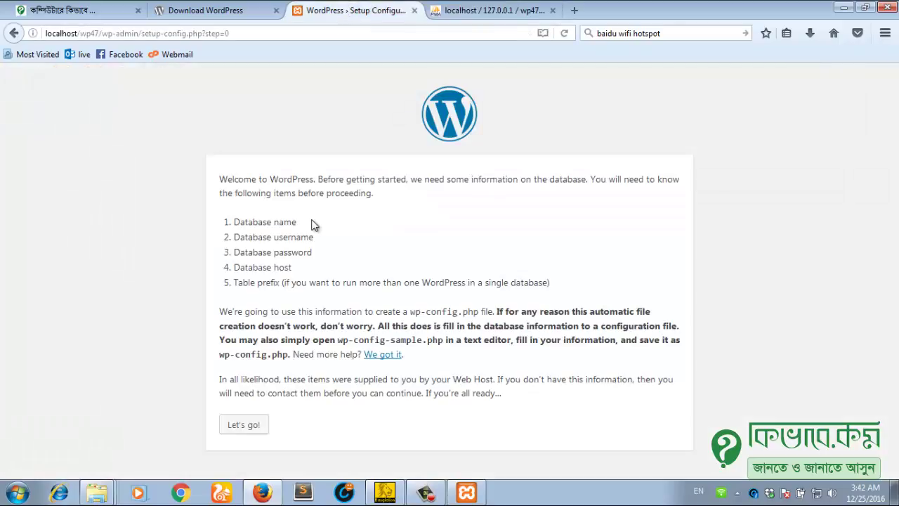
click(248, 426)
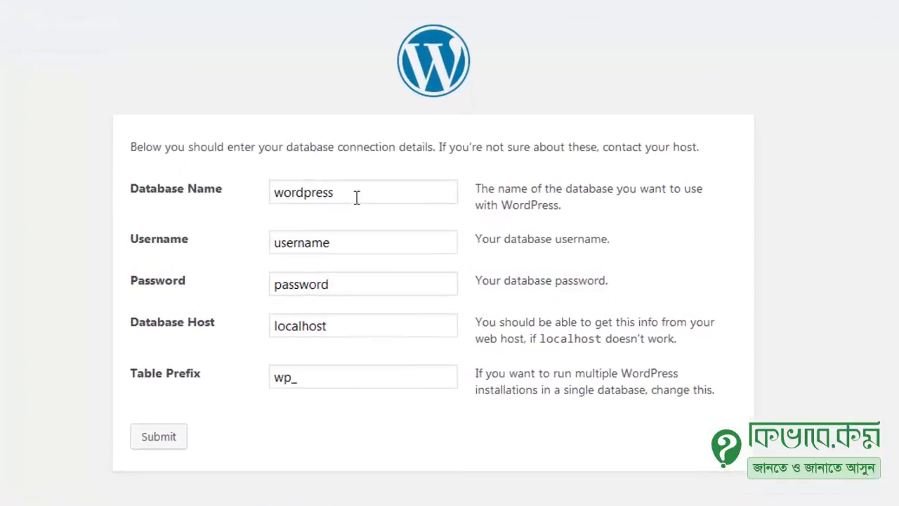
double_click(304, 191)
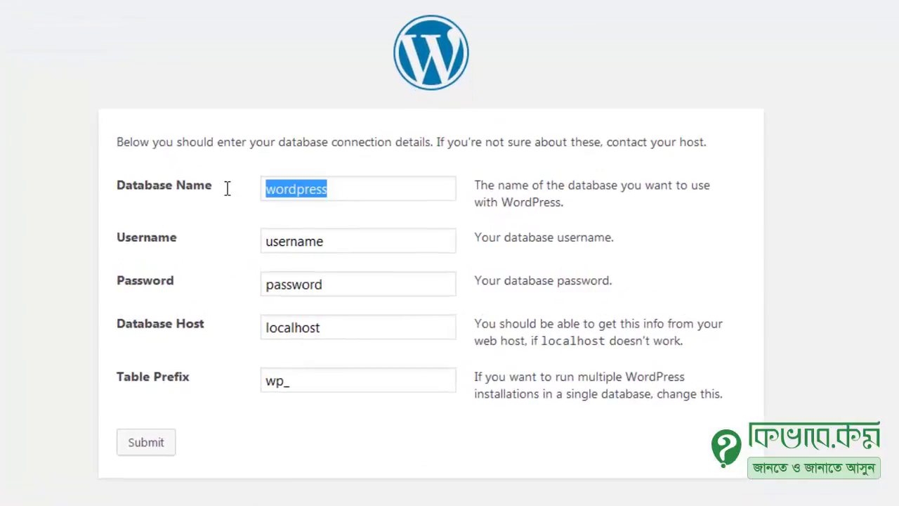
text(wp47)
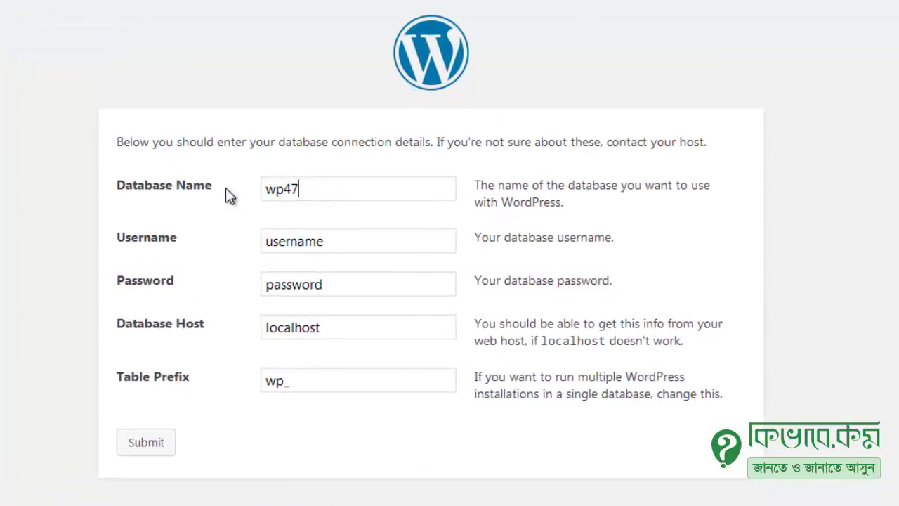
click(330, 248)
drag(347, 246, 219, 253)
key(BackSpace)
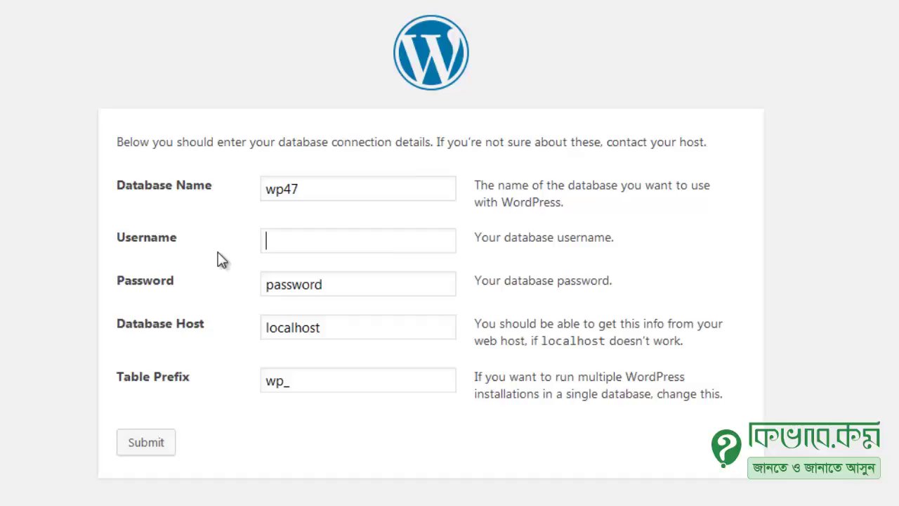
text(root)
key(Tab)
key(BackSpace)
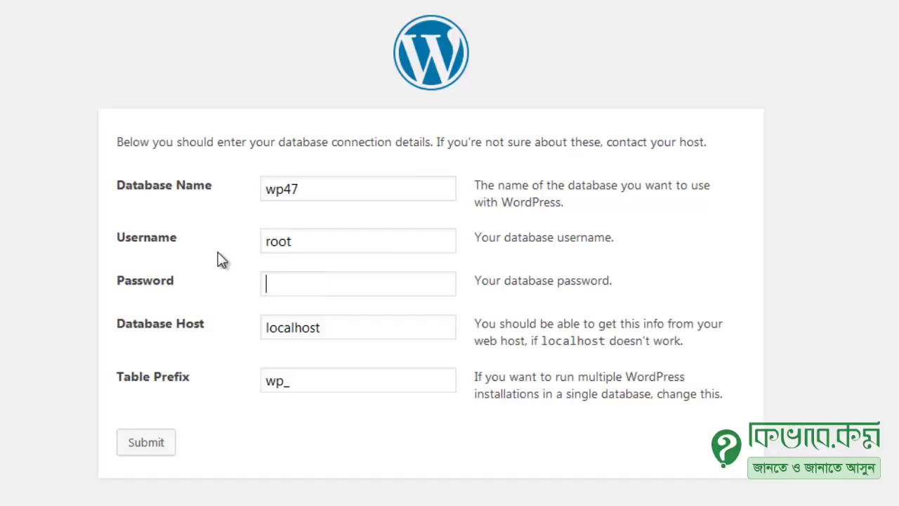
Step: Change the table prefix from wp_ to mywp24_ and submit the connection details
click(357, 331)
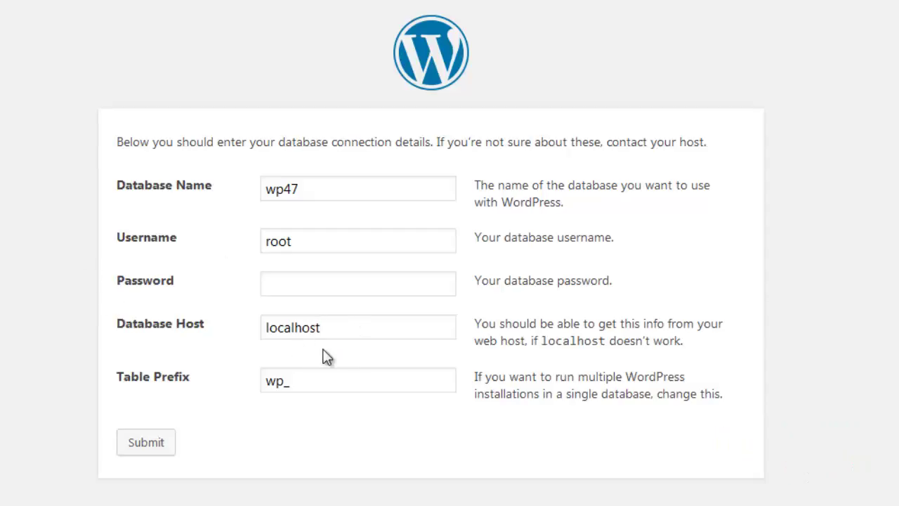
click(304, 390)
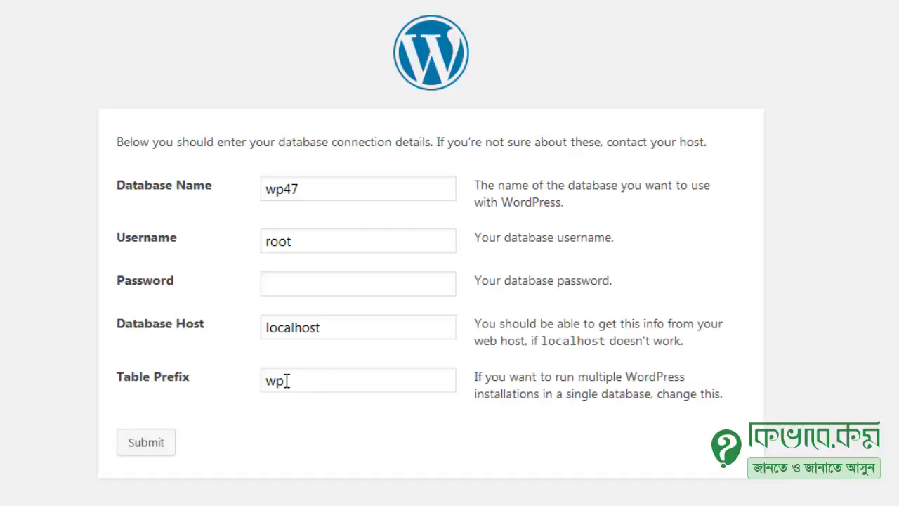
double_click(279, 380)
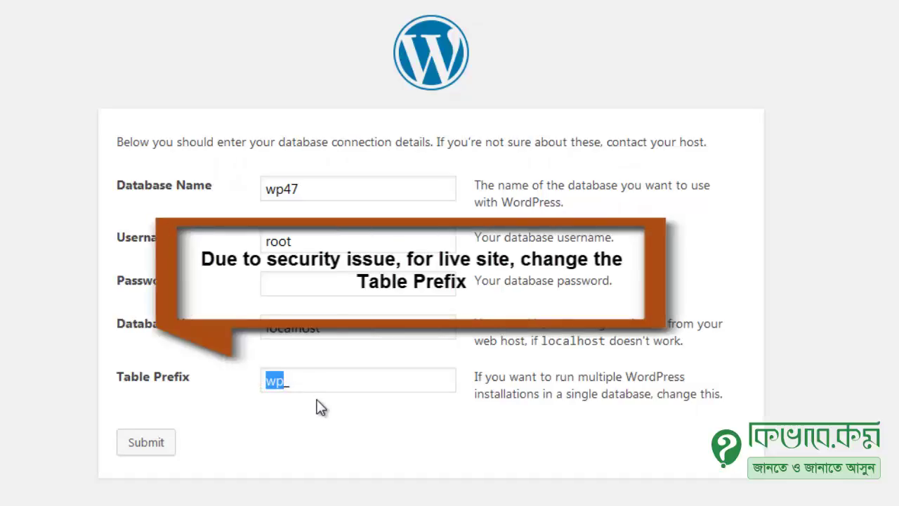
key(BackSpace)
text(my)
text(wp2)
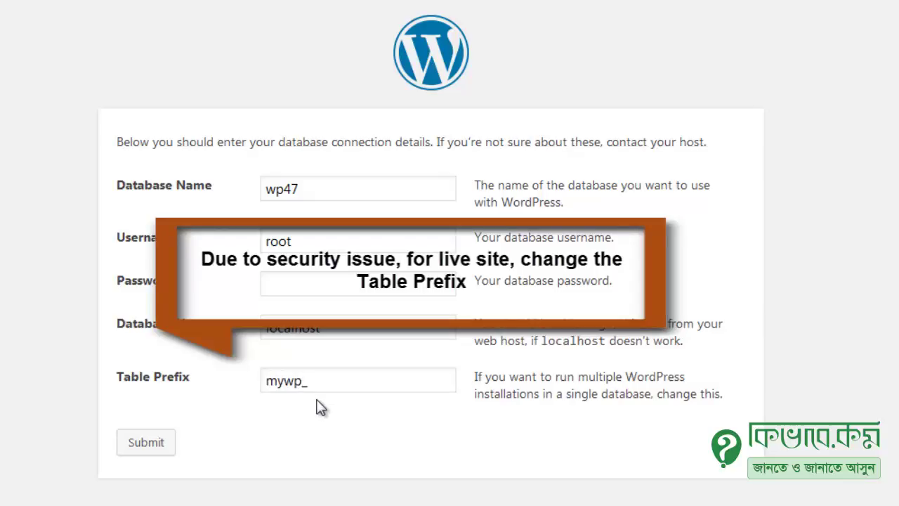
text(4)
click(345, 380)
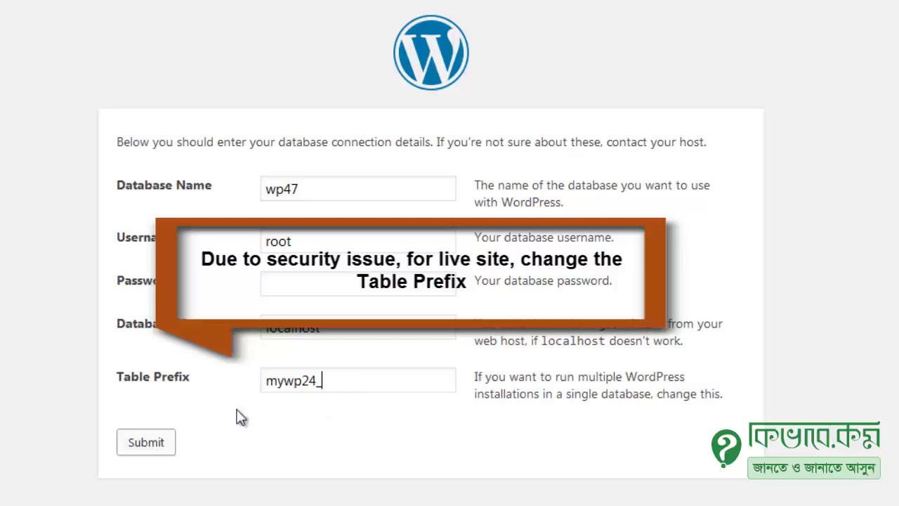
drag(346, 382, 256, 383)
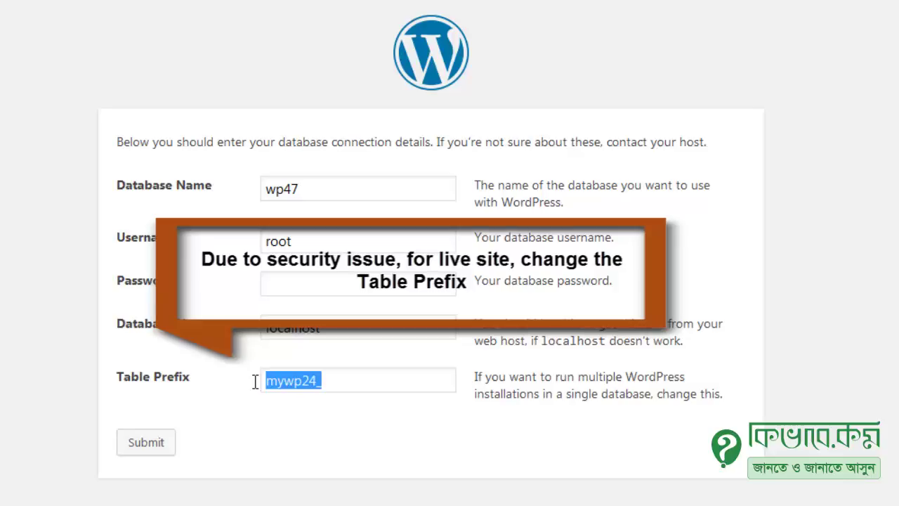
click(148, 447)
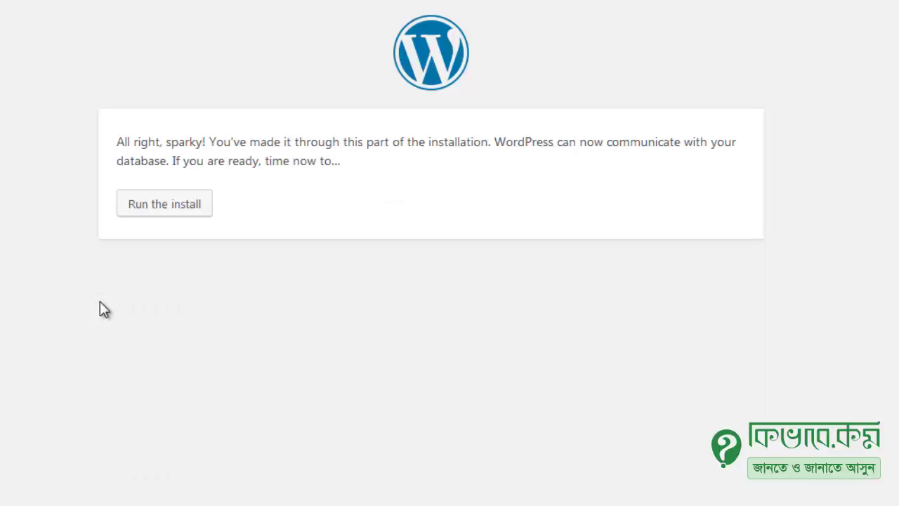
Step: Run the install, enter Site Title 'My WP Site' and an admin username
click(175, 211)
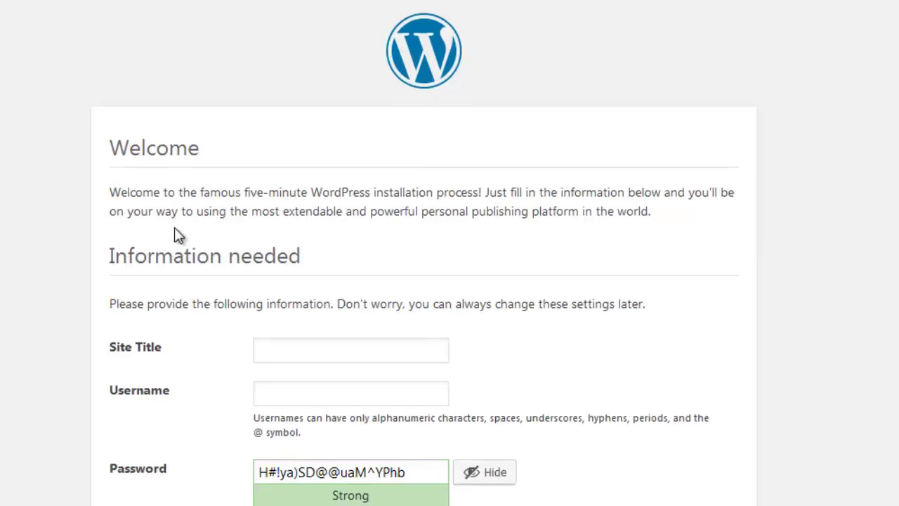
scroll(175, 227, down, 2)
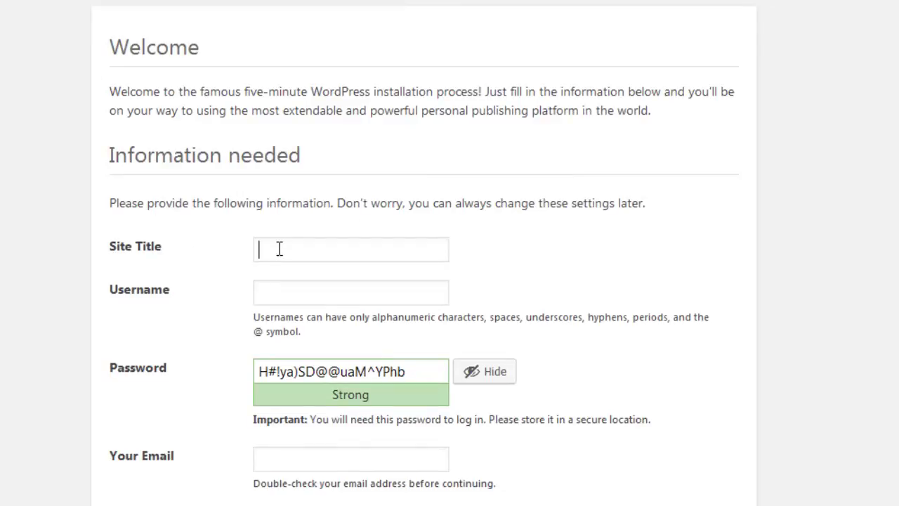
text(My WP Site)
key(Tab)
text(sh)
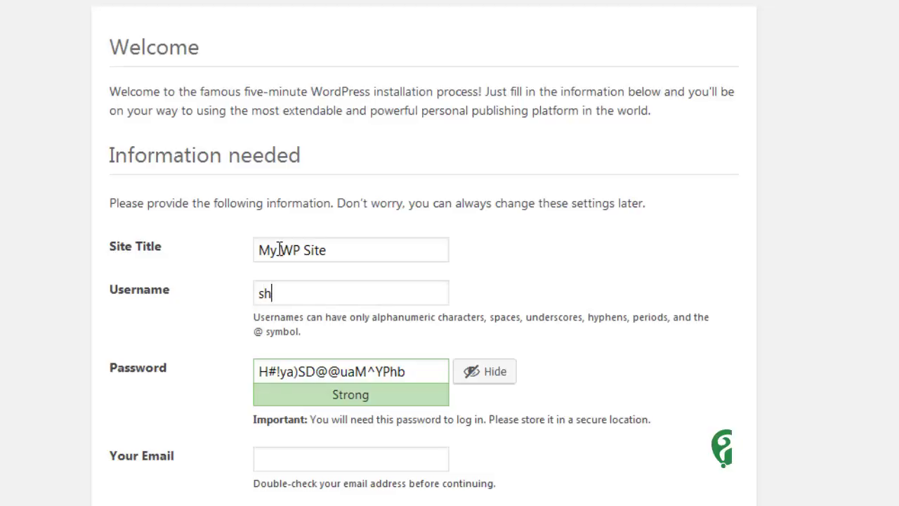
text(ariar)
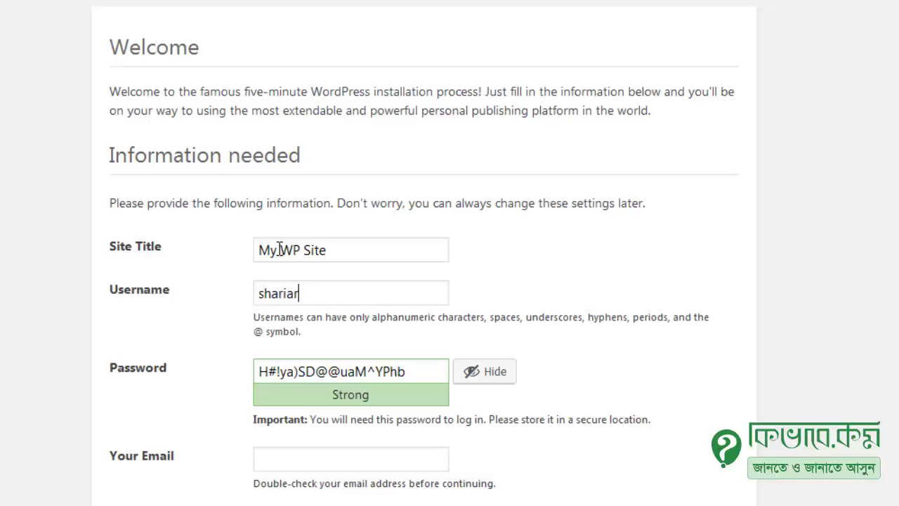
key(Tab)
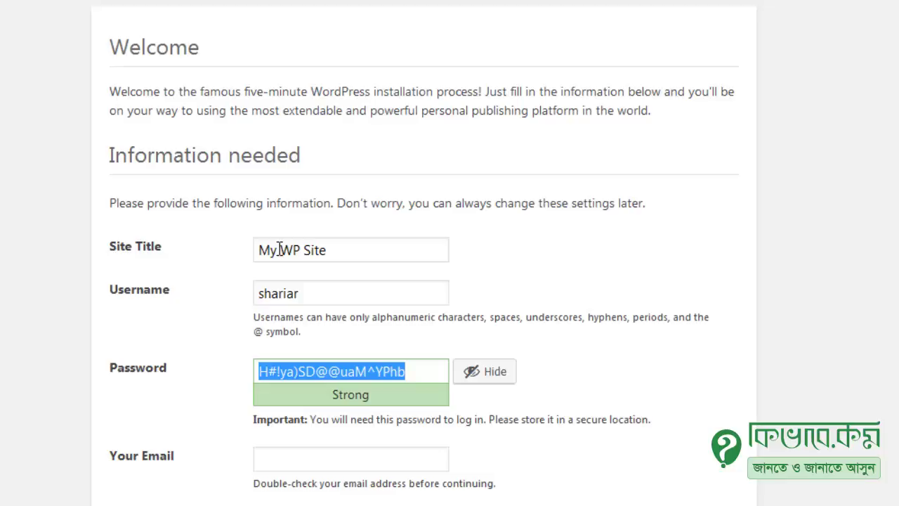
Step: Set a short weak admin password, confirm using it, and enter the administrator's e-mail address
text(123456)
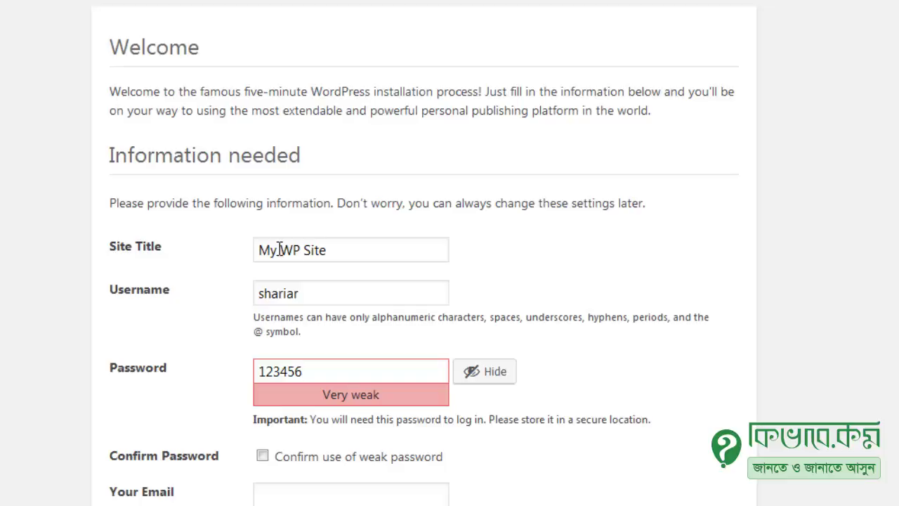
scroll(288, 245, down, 2)
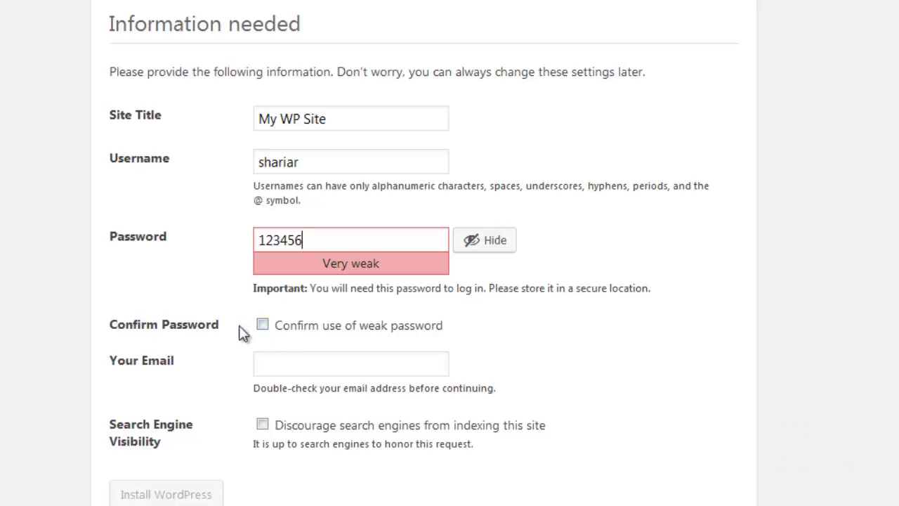
click(404, 333)
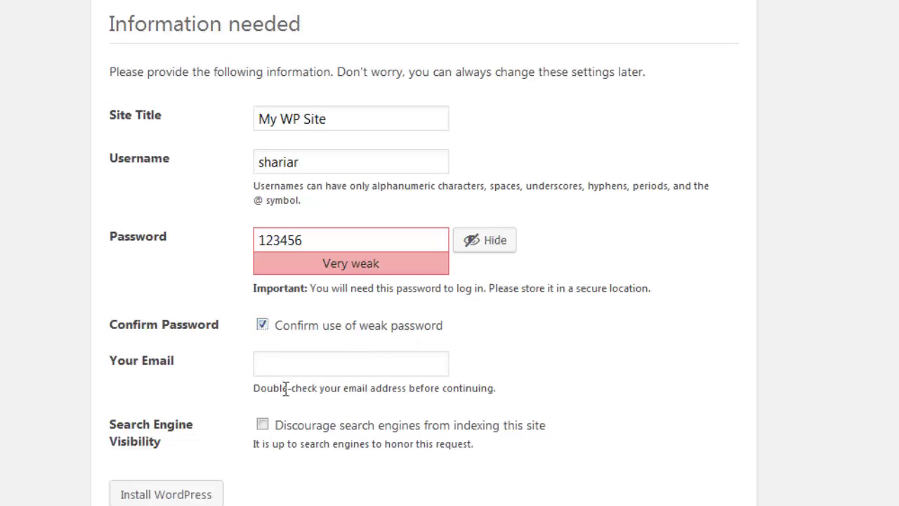
click(273, 362)
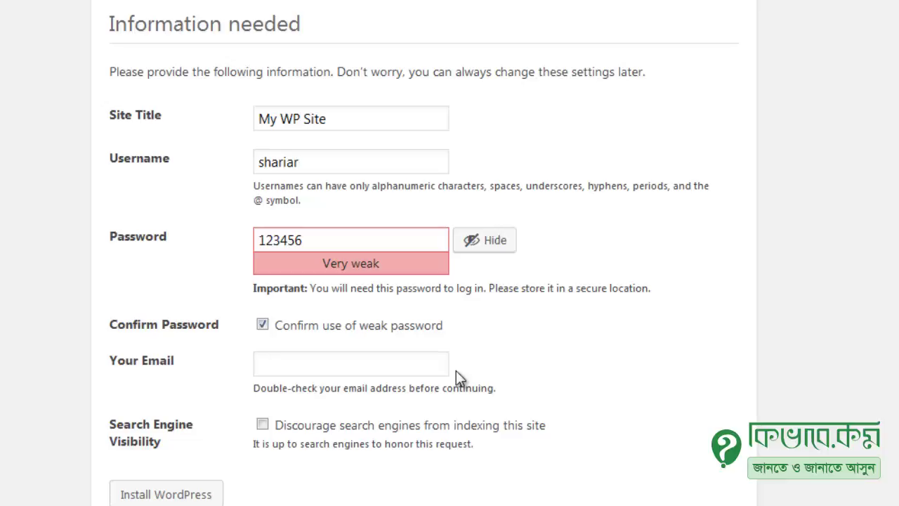
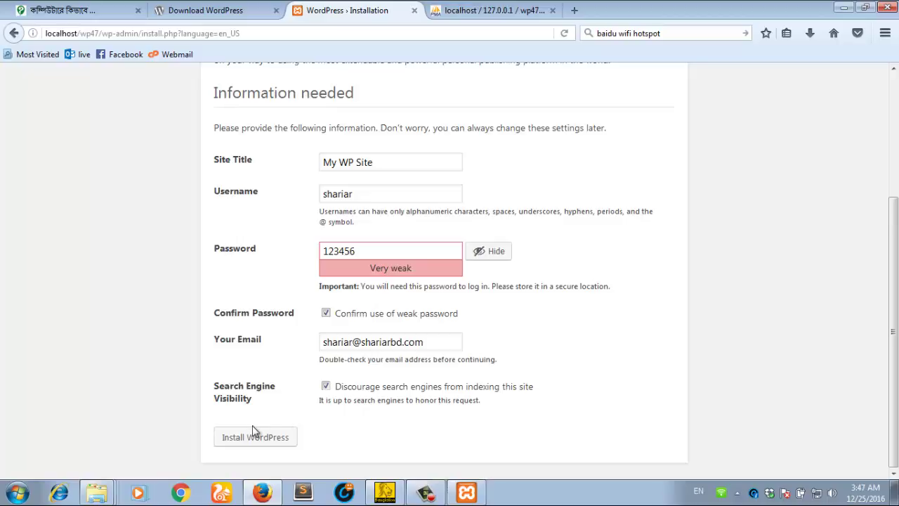
Step: Install WordPress, dismiss the save-login prompt, and log in with the admin password
click(273, 440)
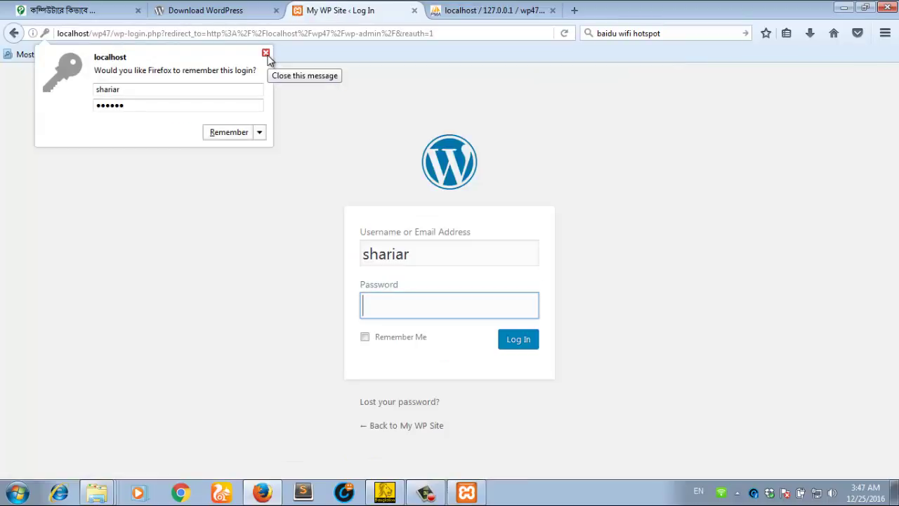
click(266, 54)
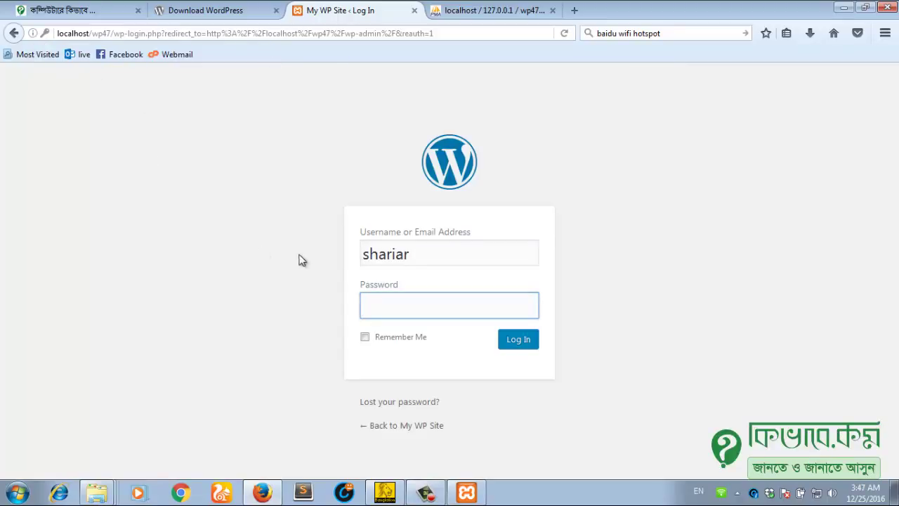
click(421, 256)
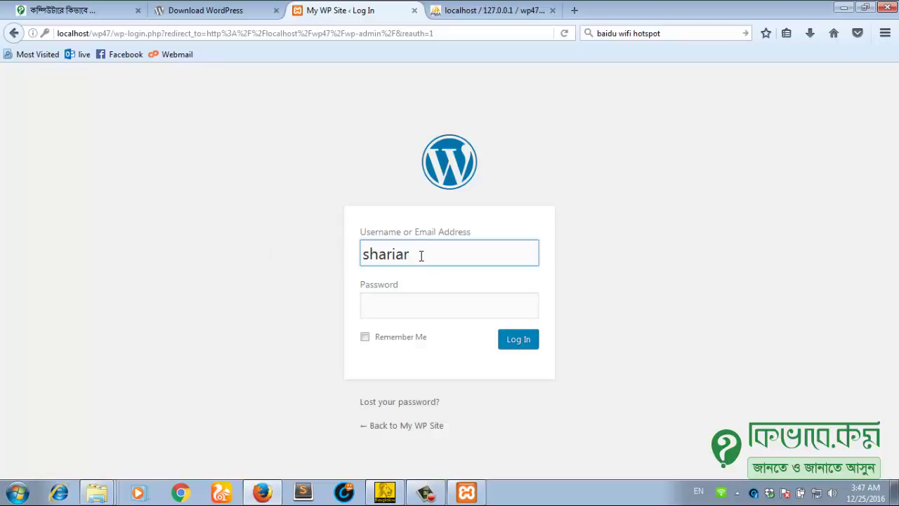
click(404, 304)
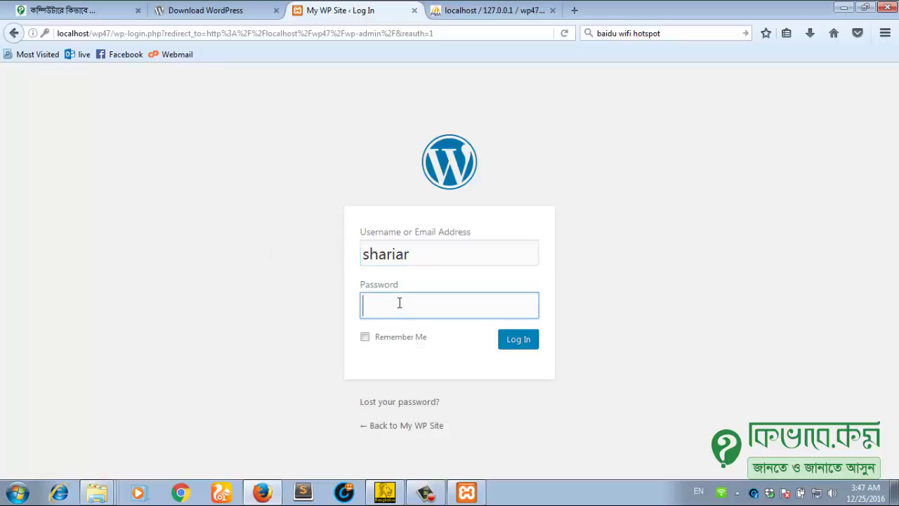
text(******)
click(516, 346)
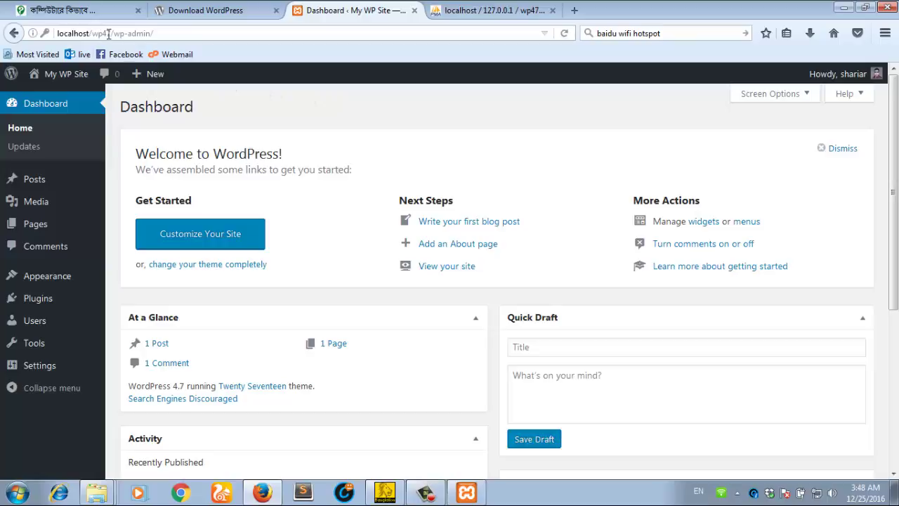
Step: Copy localhost/wp47 from the address bar and paste it over the phpMyAdmin tab's address
drag(113, 33, 44, 33)
key(ctrl+c)
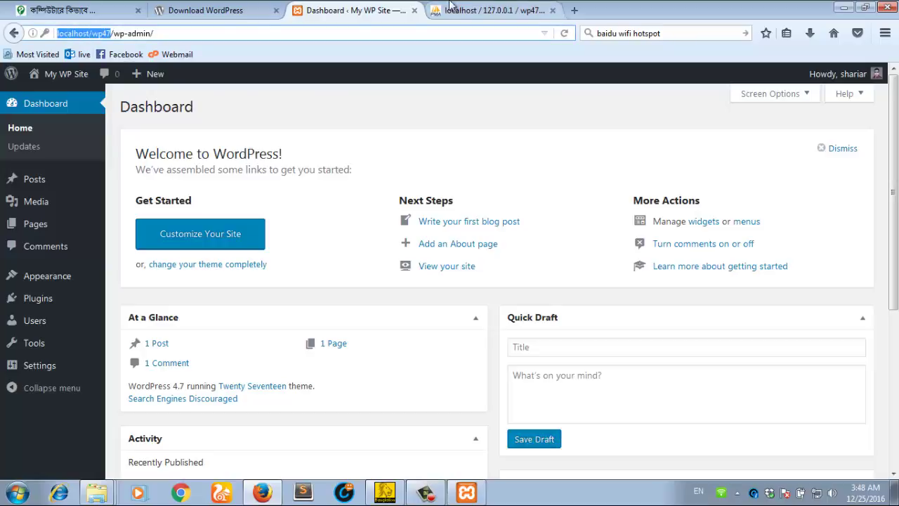
click(506, 9)
click(485, 33)
key(ctrl+v)
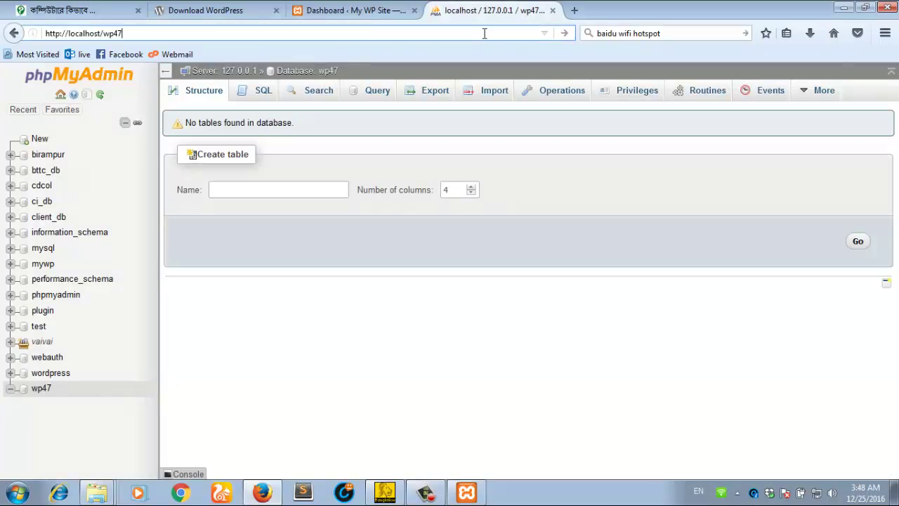
Step: Load localhost/wp47 and scroll through the Hello world! post and sidebar widgets
key(Return)
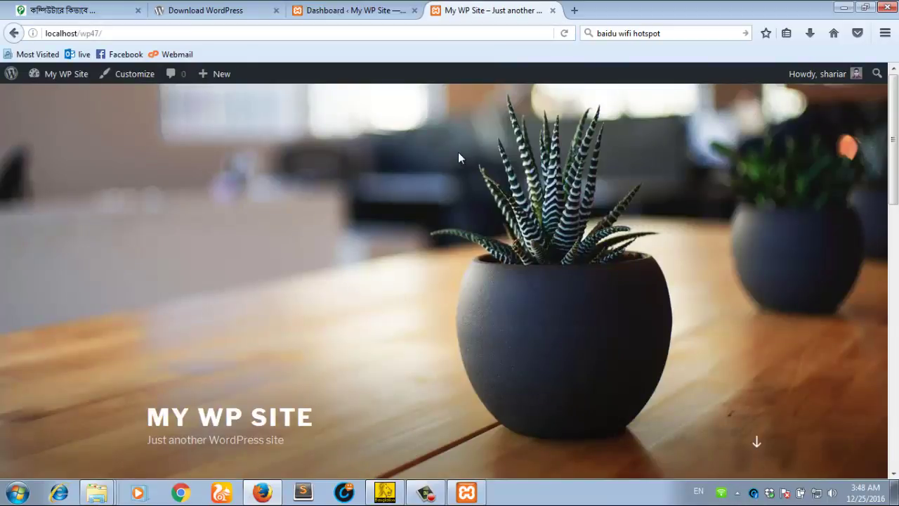
scroll(452, 176, down, 5)
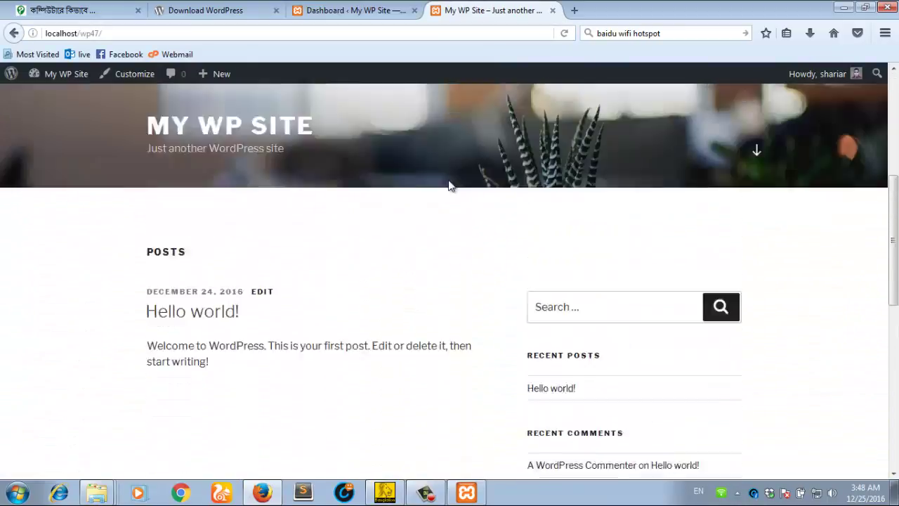
scroll(450, 184, up, 5)
scroll(396, 275, down, 5)
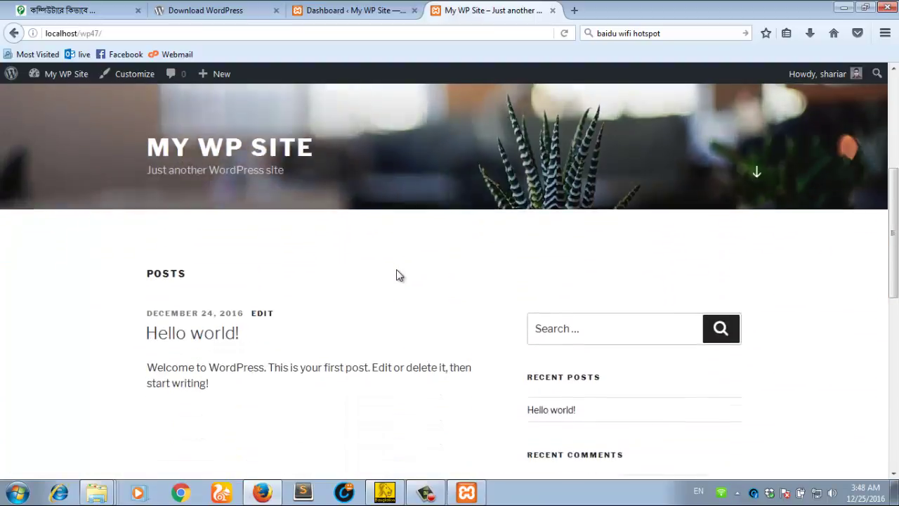
scroll(397, 275, down, 3)
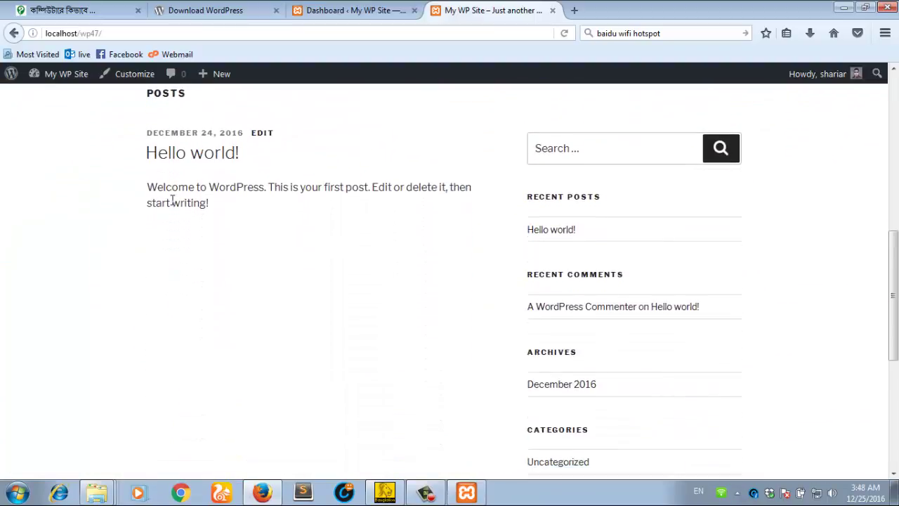
scroll(573, 267, down, 2)
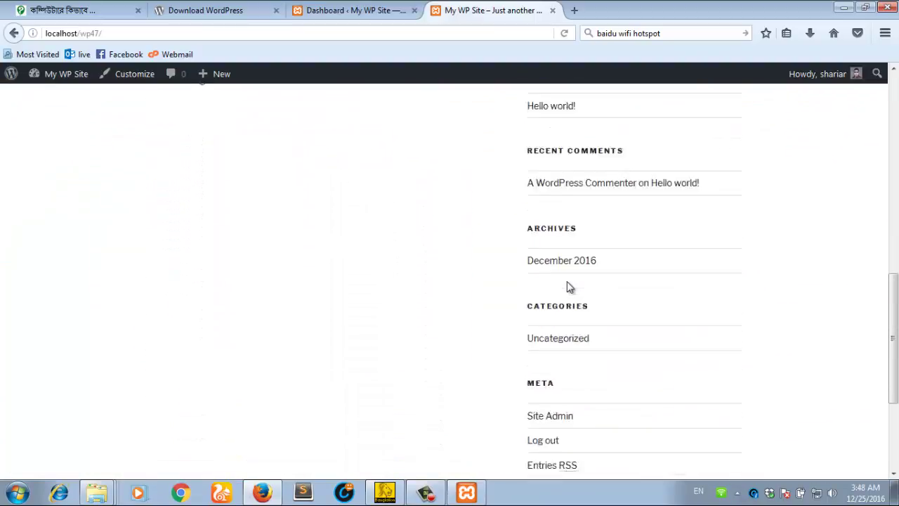
scroll(572, 286, down, 3)
scroll(588, 205, up, 5)
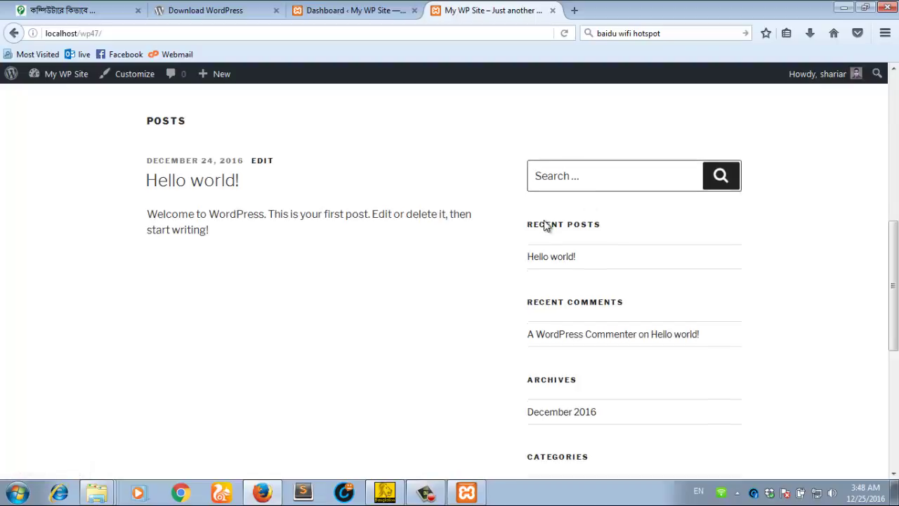
scroll(545, 225, down, 5)
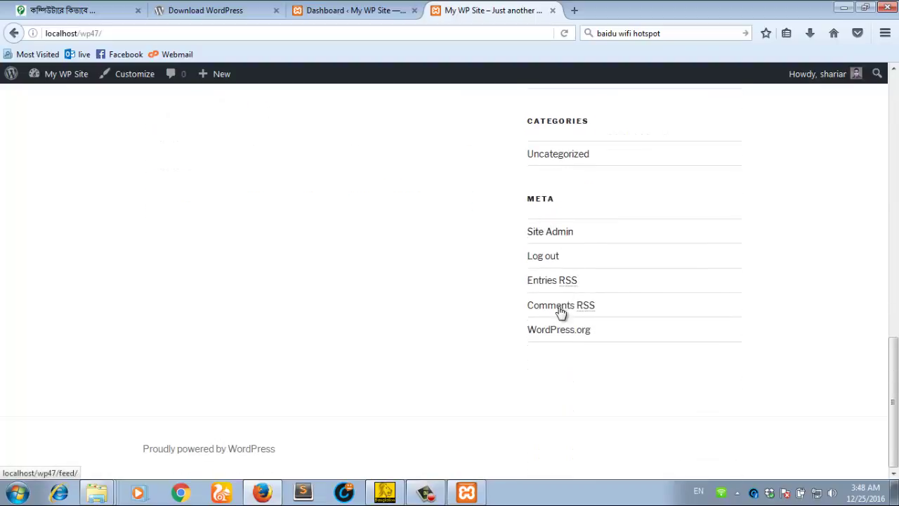
scroll(417, 255, up, 6)
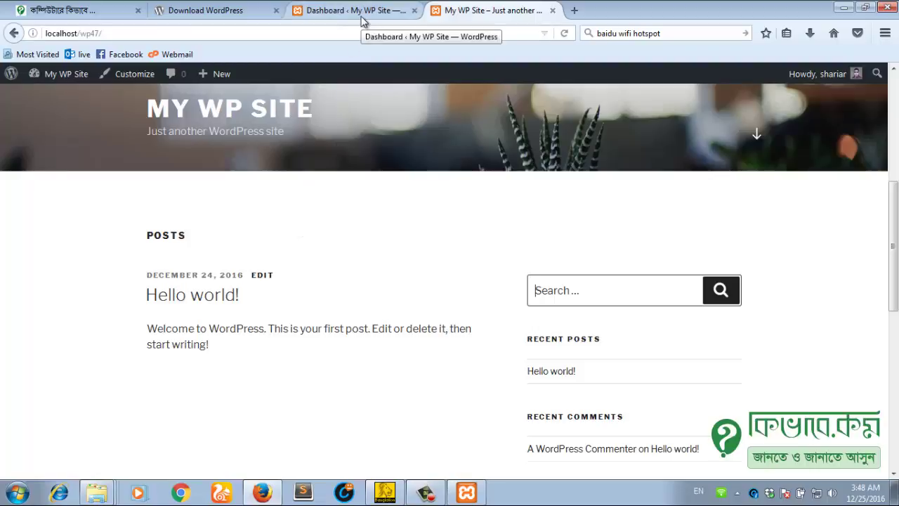
scroll(307, 207, down, 2)
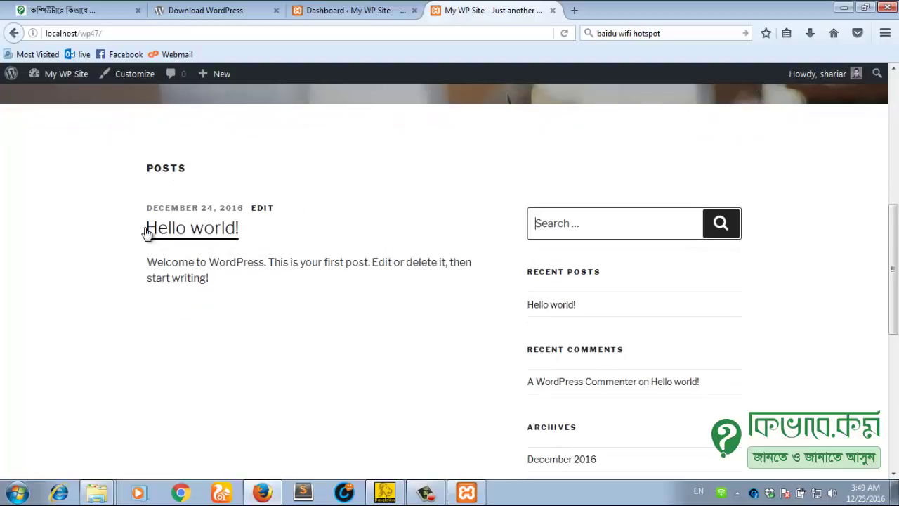
Step: Open the Hello world! post for editing and retitle it 'Welcome to my World'
click(346, 11)
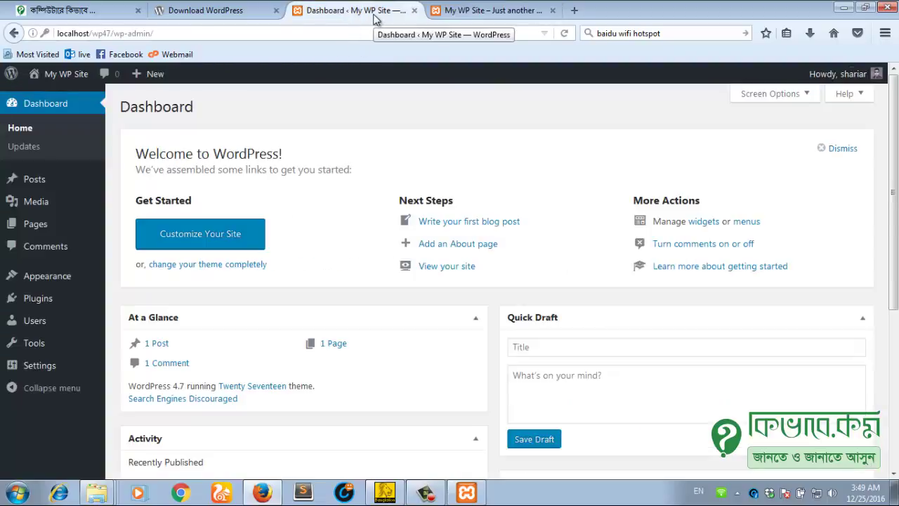
click(50, 187)
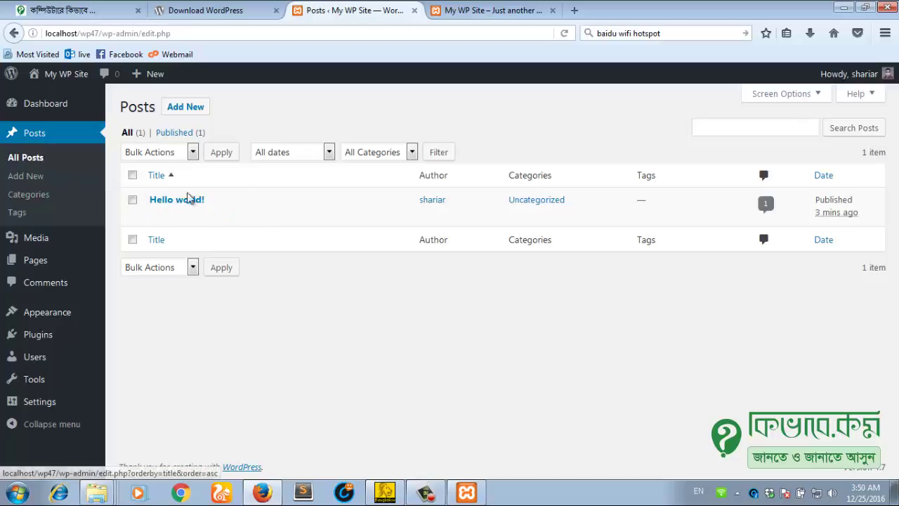
click(157, 217)
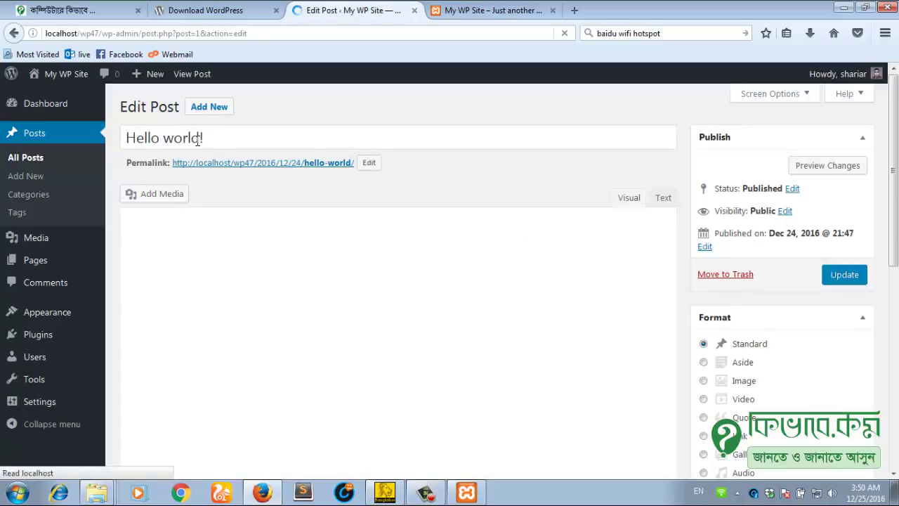
drag(225, 138, 100, 144)
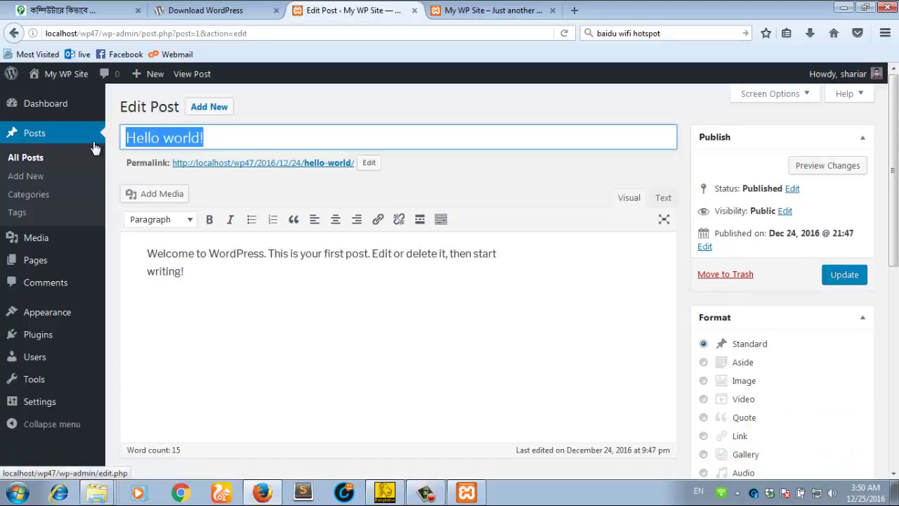
text(Welcome t)
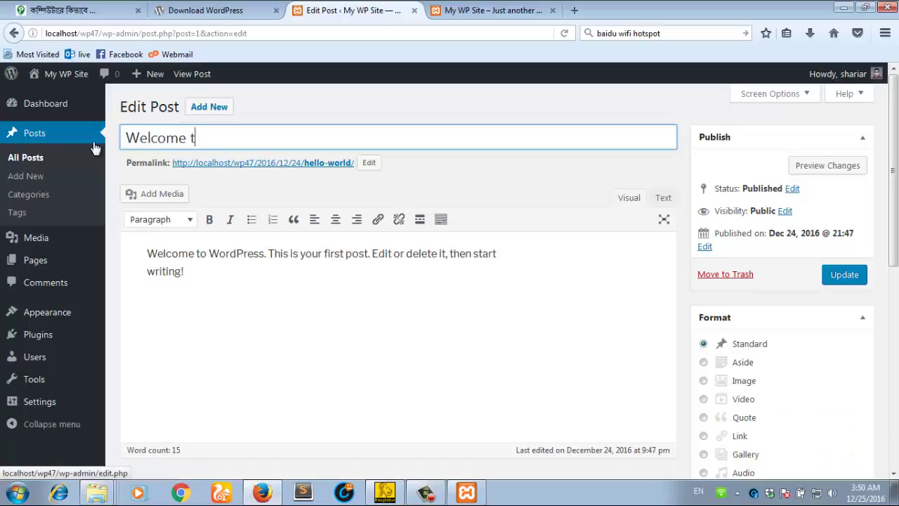
text(o my World)
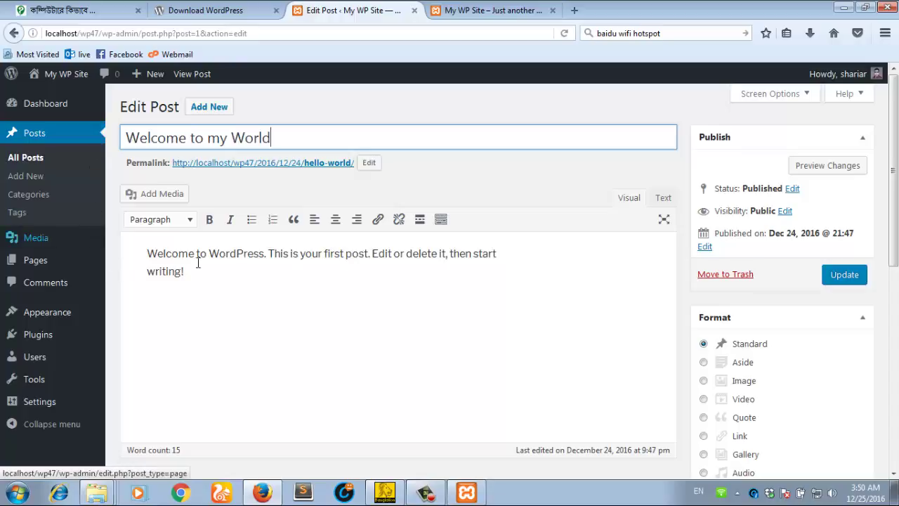
Step: Replace the body with 'Hi there, This is my new web…' filler, paste extra copies, and update
click(181, 270)
key(ctrl+a)
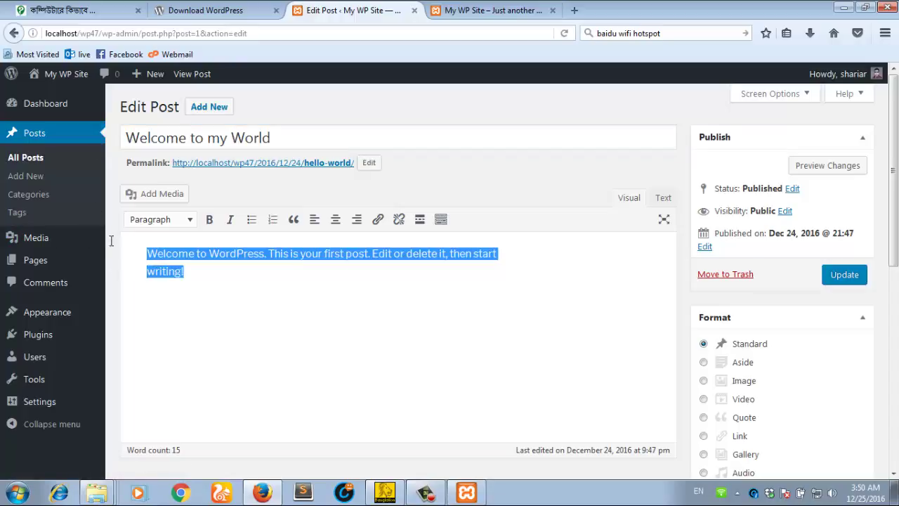
key(BackSpace)
text(Hi )
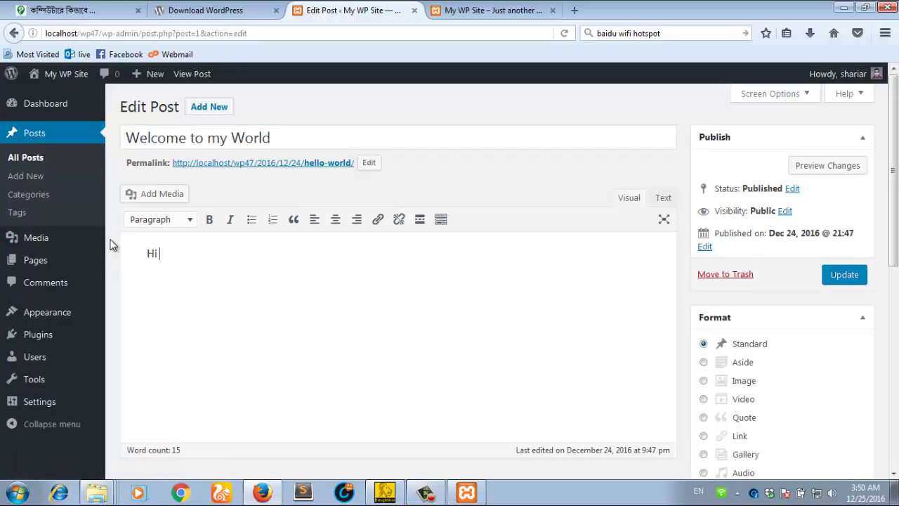
text(there, This is my new web)
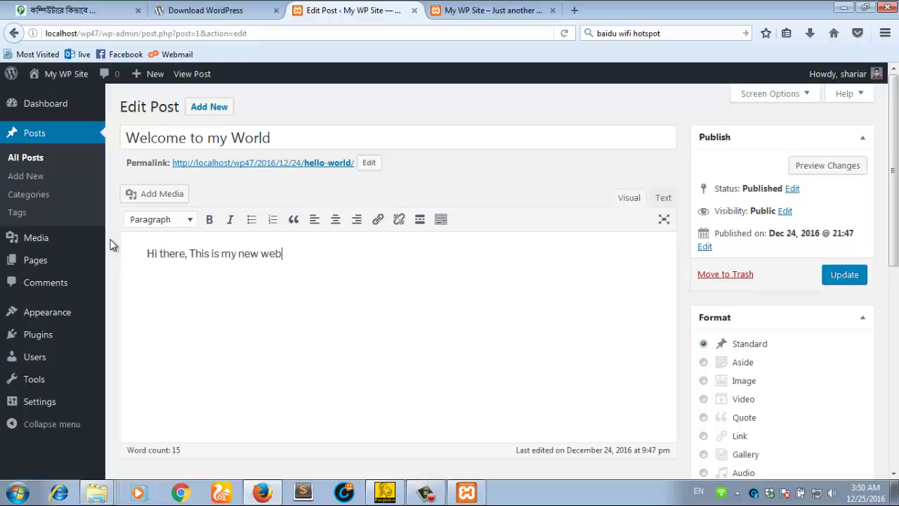
text( sflsdk jlksdfj lksdjf sdf asdf sd f)
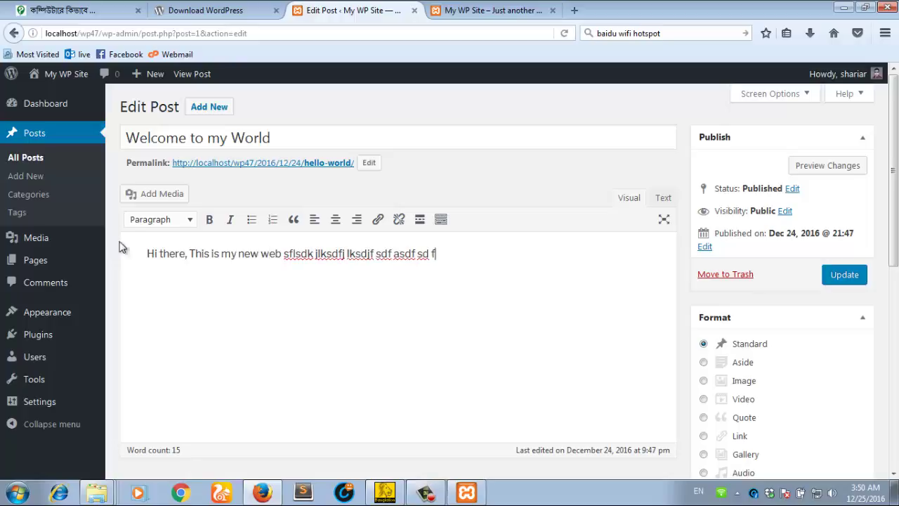
text(asdf sfd)
drag(485, 254, 113, 246)
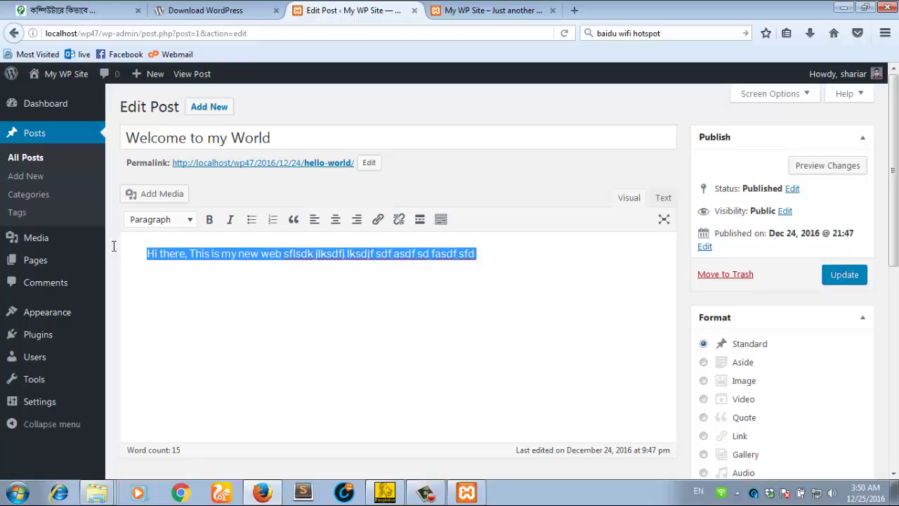
key(ctrl+c)
key(End)
key(ctrl+v)
key(ctrl+v)
key(ctrl+v)
key(ctrl+v)
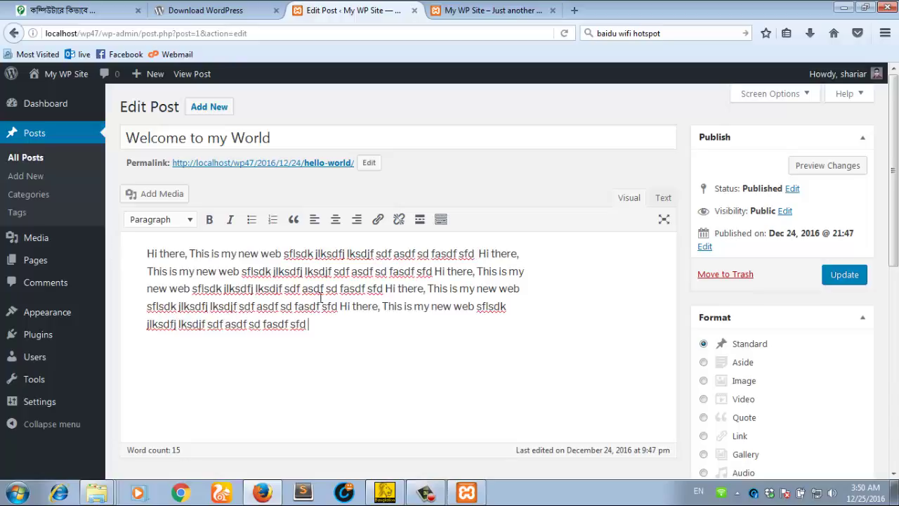
key(ctrl+v)
key(ctrl+v)
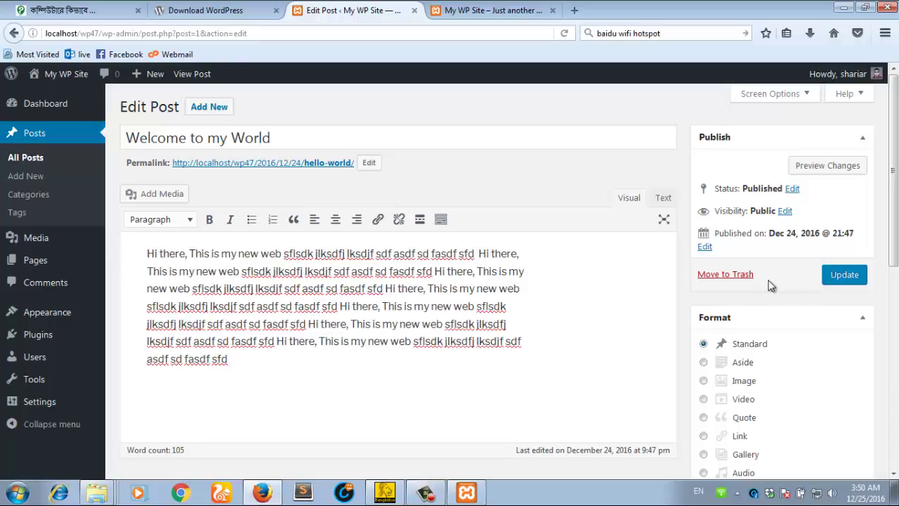
click(836, 278)
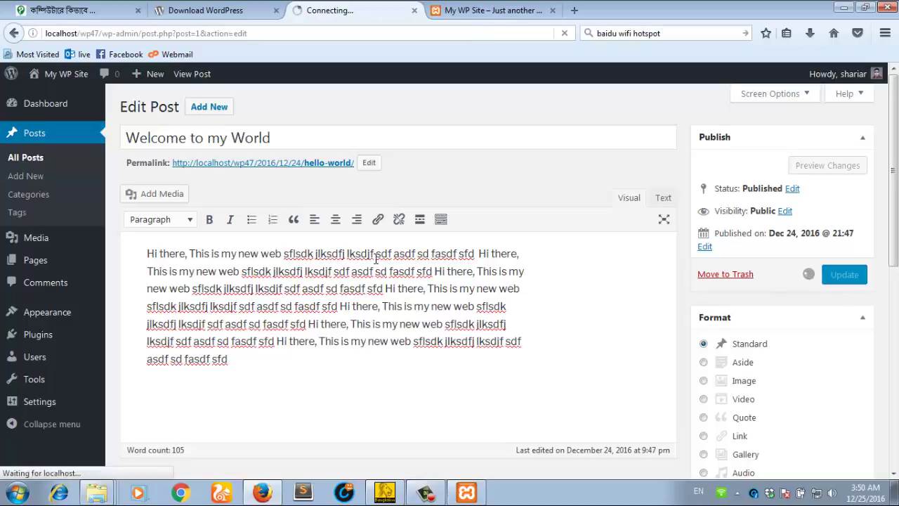
Step: Reload the My WP Site front page to view the post, then return to Edit Post
click(493, 11)
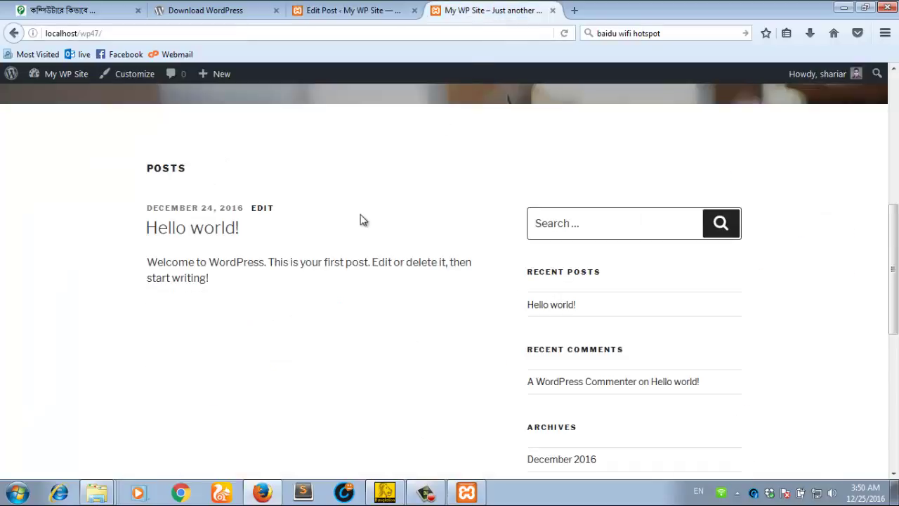
right_click(340, 174)
click(415, 189)
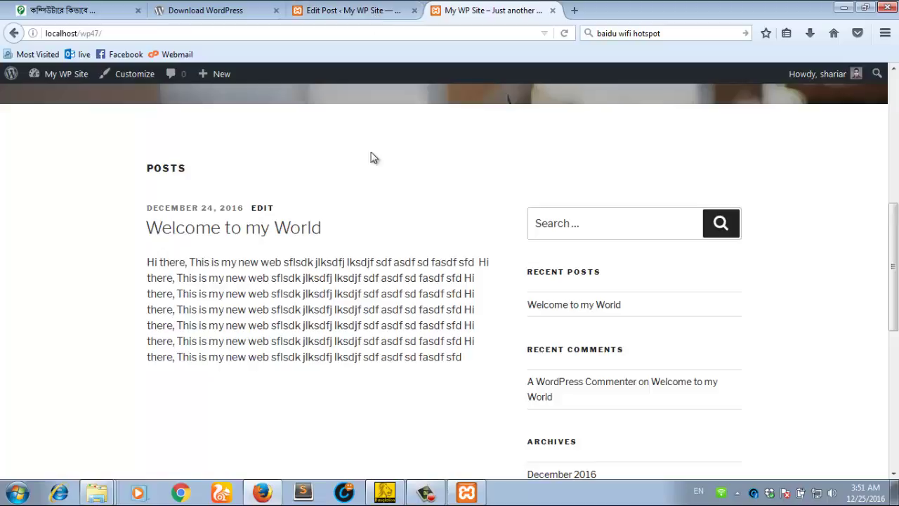
click(375, 19)
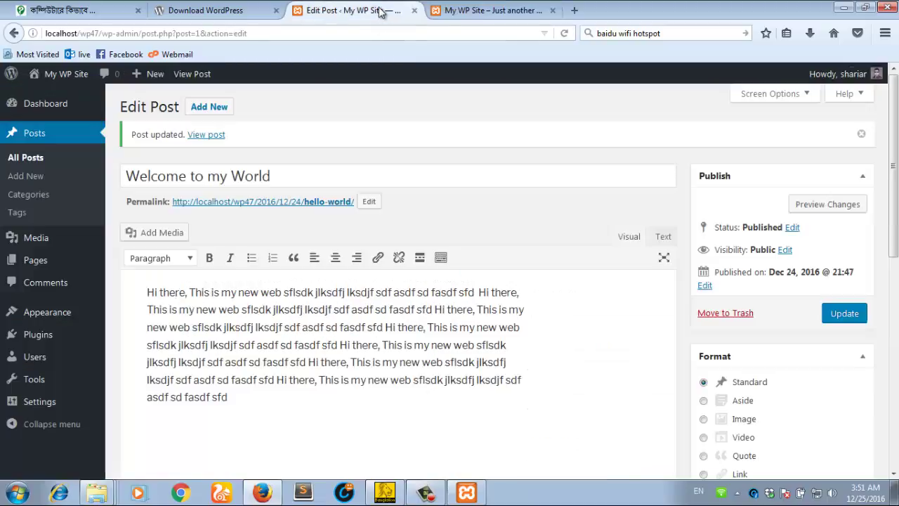
Step: Add an empty line after the first 'Hi there,' in the post body
click(269, 344)
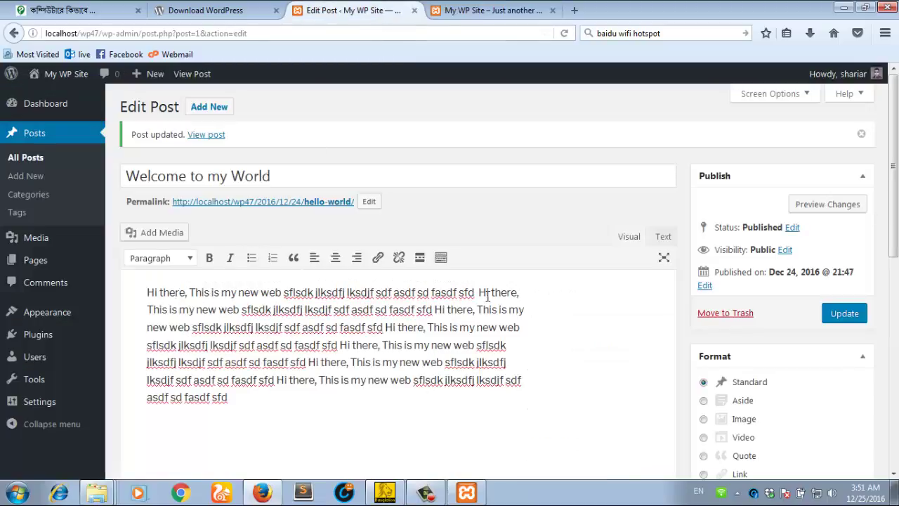
click(517, 288)
key(Return)
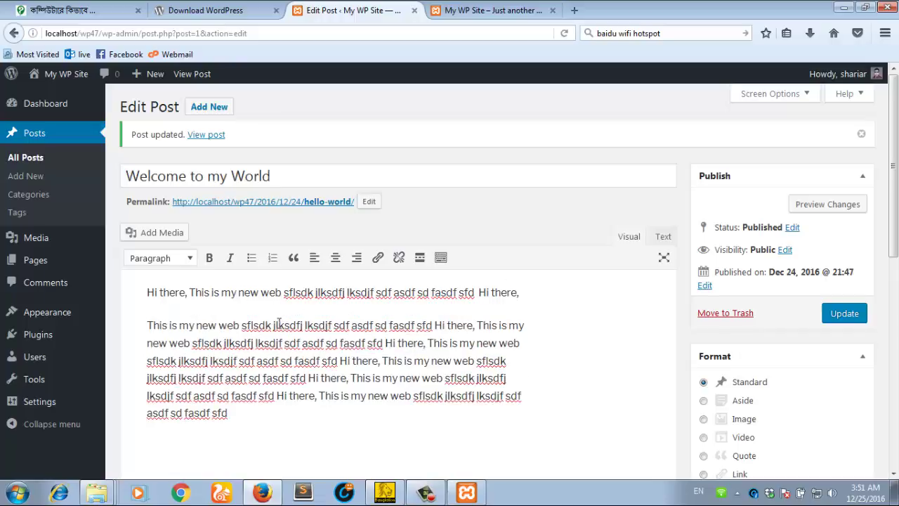
key(Return)
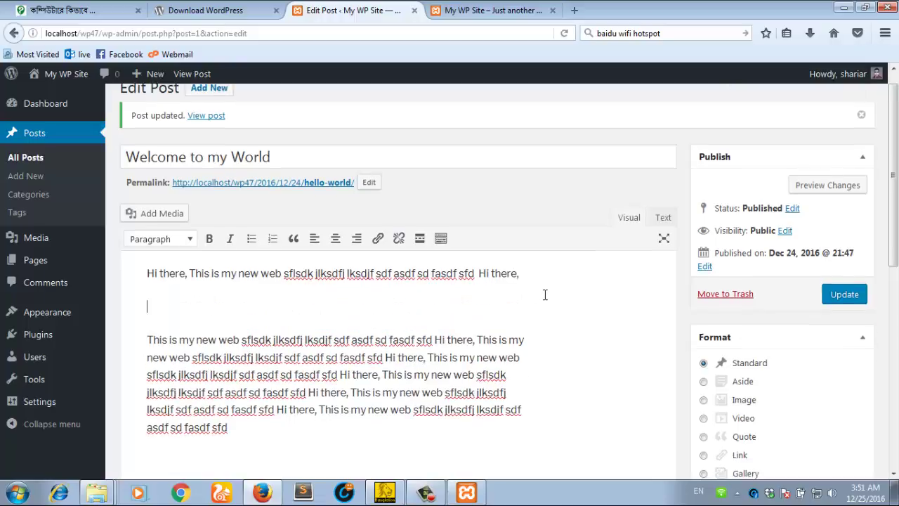
Step: Upload flower-182407_960_720.jpg through Add Media and insert it into the post
click(161, 218)
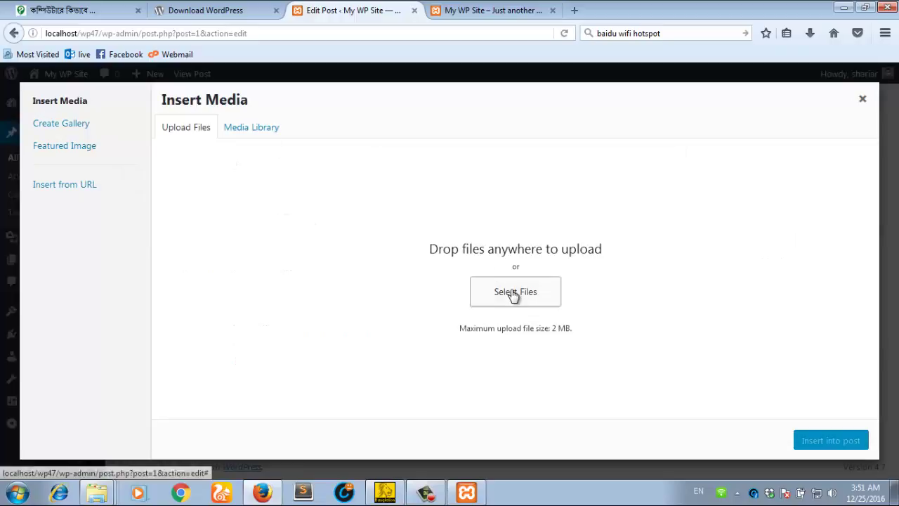
click(514, 295)
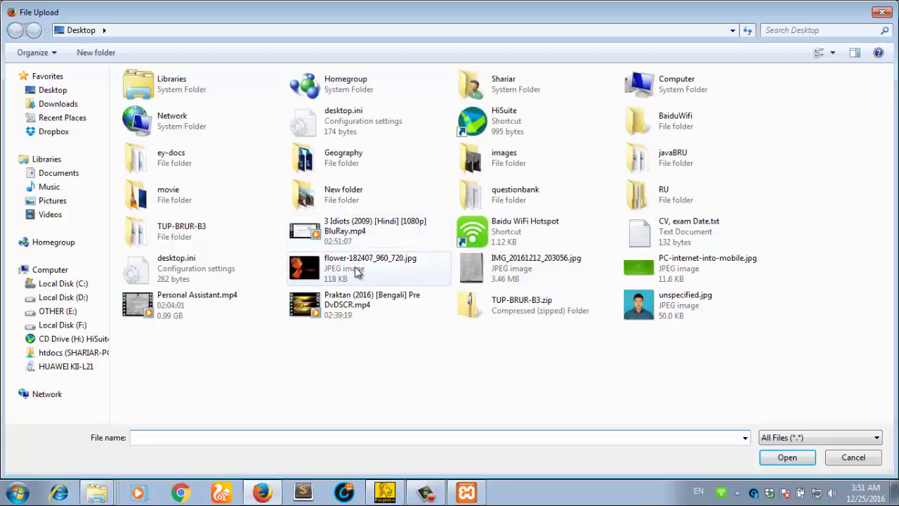
click(396, 269)
double_click(383, 269)
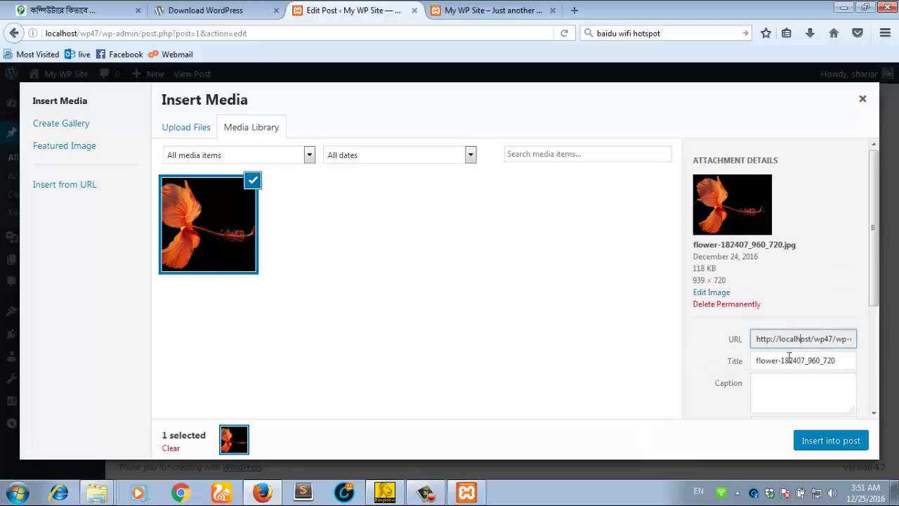
click(782, 360)
click(769, 384)
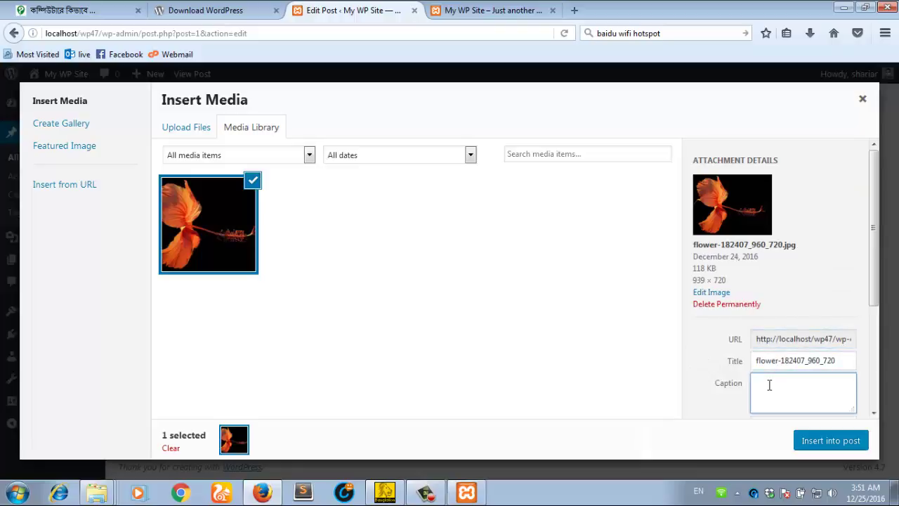
click(819, 440)
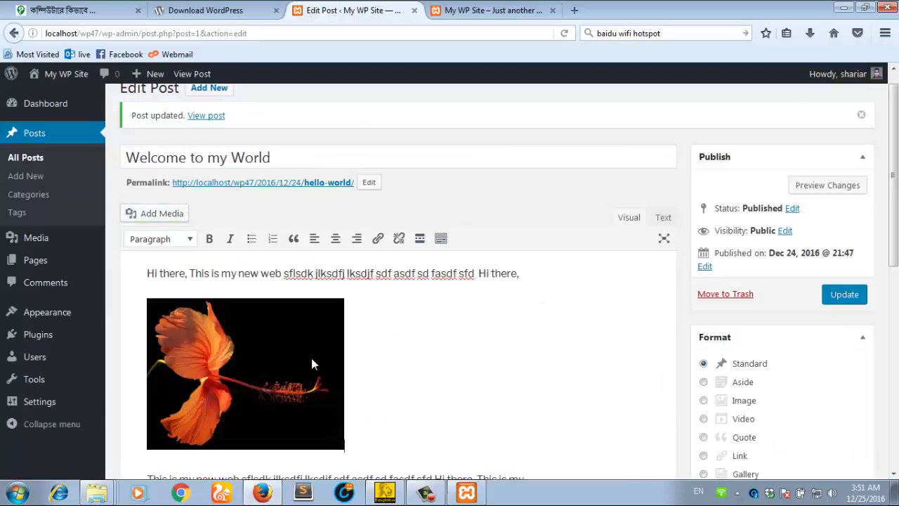
Step: Resize the orange flower image to roughly 243 × 186 and update 'Welcome to my World'
click(313, 355)
scroll(321, 351, down, 2)
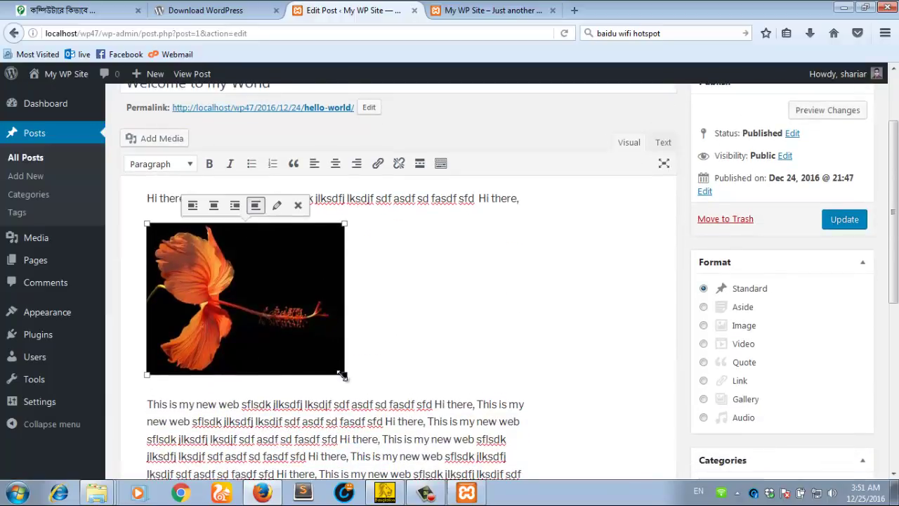
drag(345, 375, 372, 333)
click(379, 318)
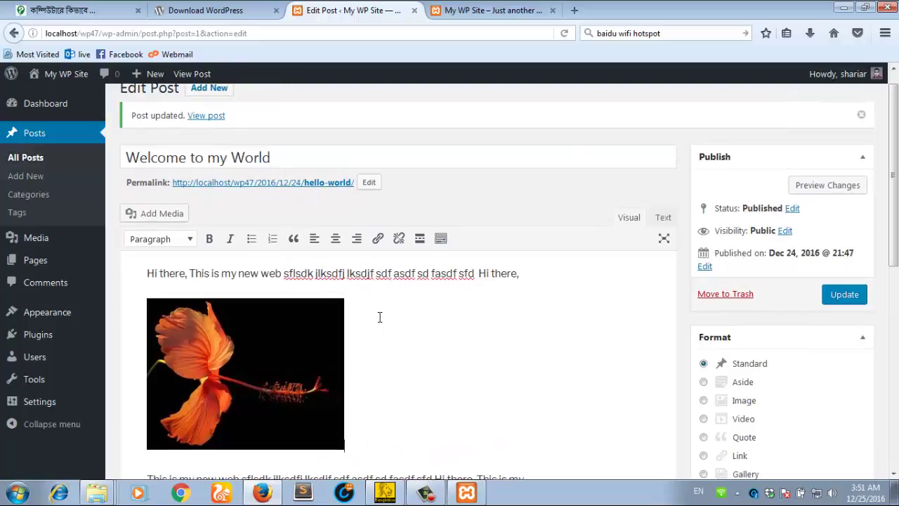
scroll(378, 317, down, 2)
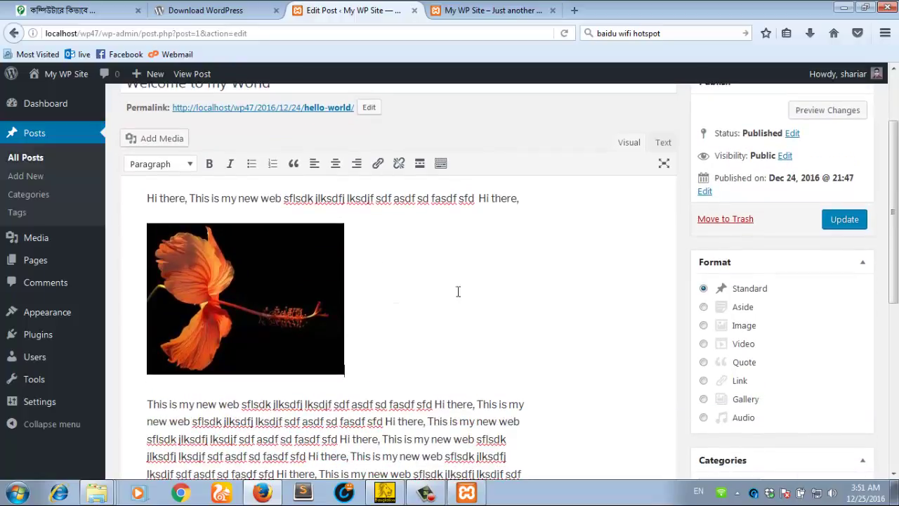
click(847, 222)
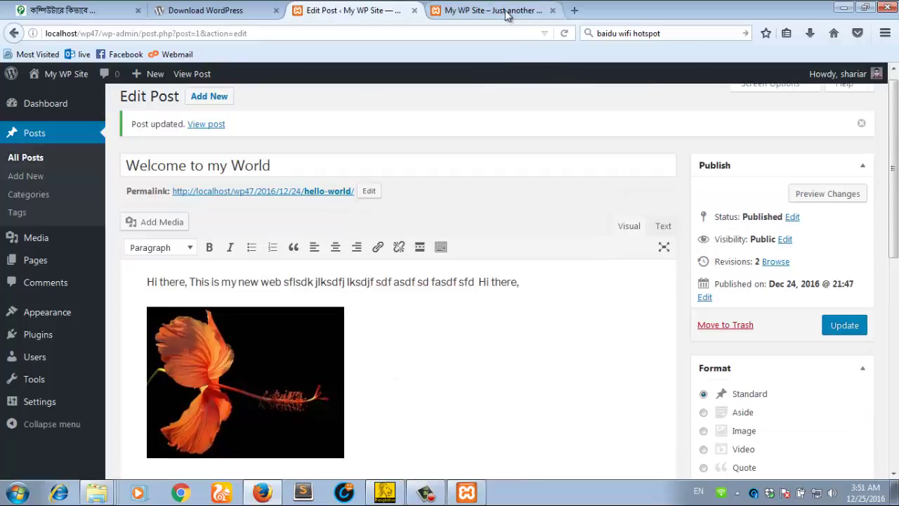
Step: Reload the My WP Site front page and scroll to check the post's resized flower image
click(501, 12)
right_click(348, 191)
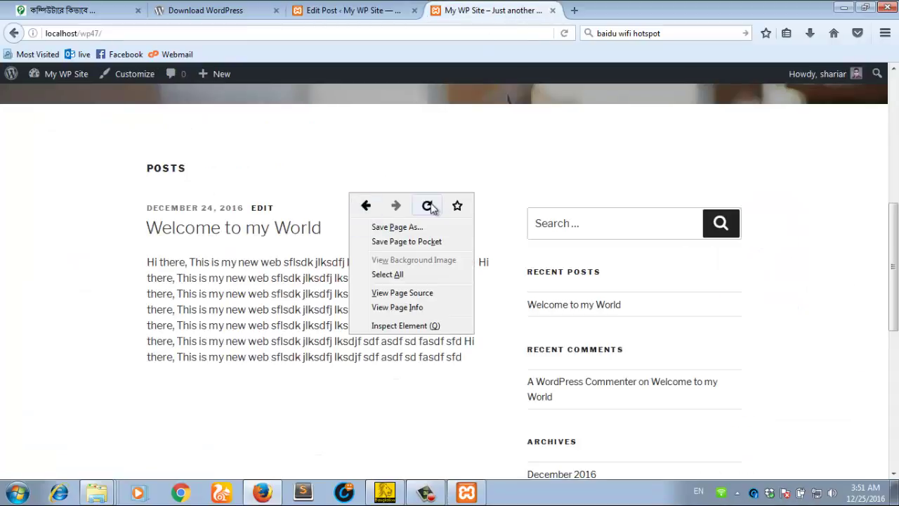
click(428, 205)
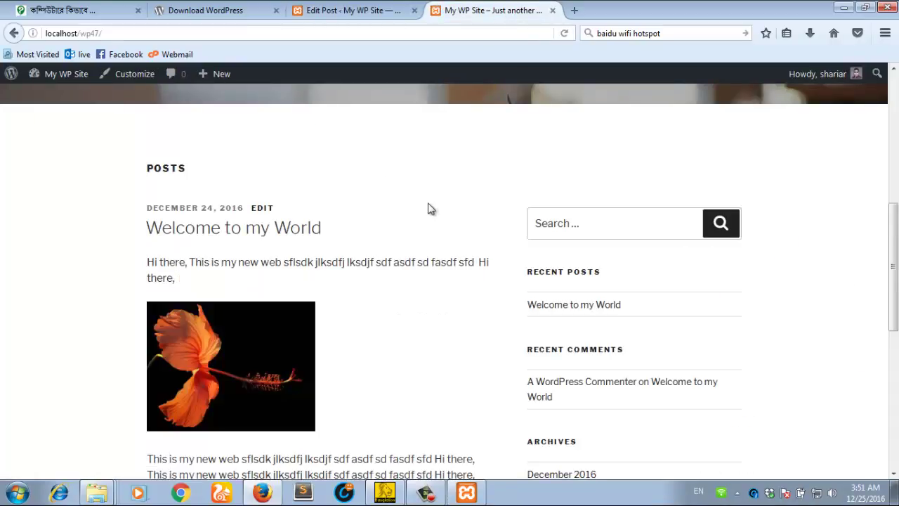
scroll(419, 243, down, 10)
scroll(419, 243, up, 10)
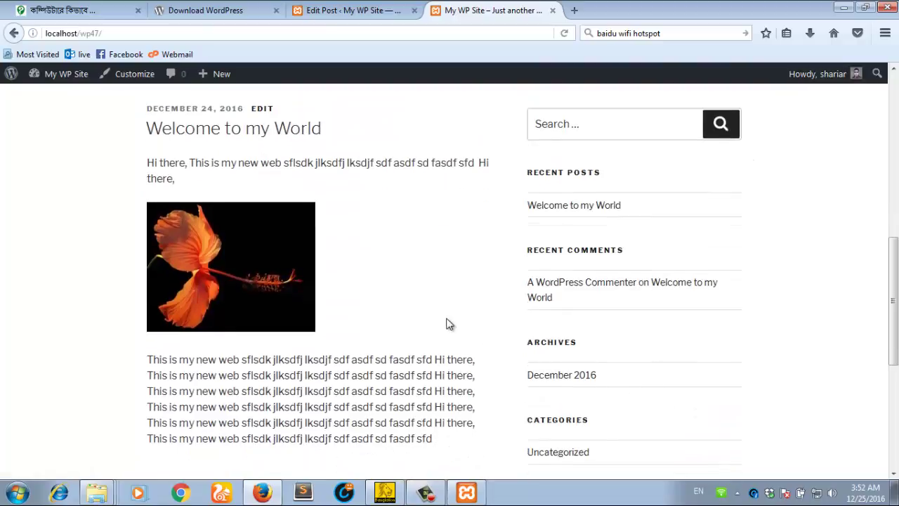